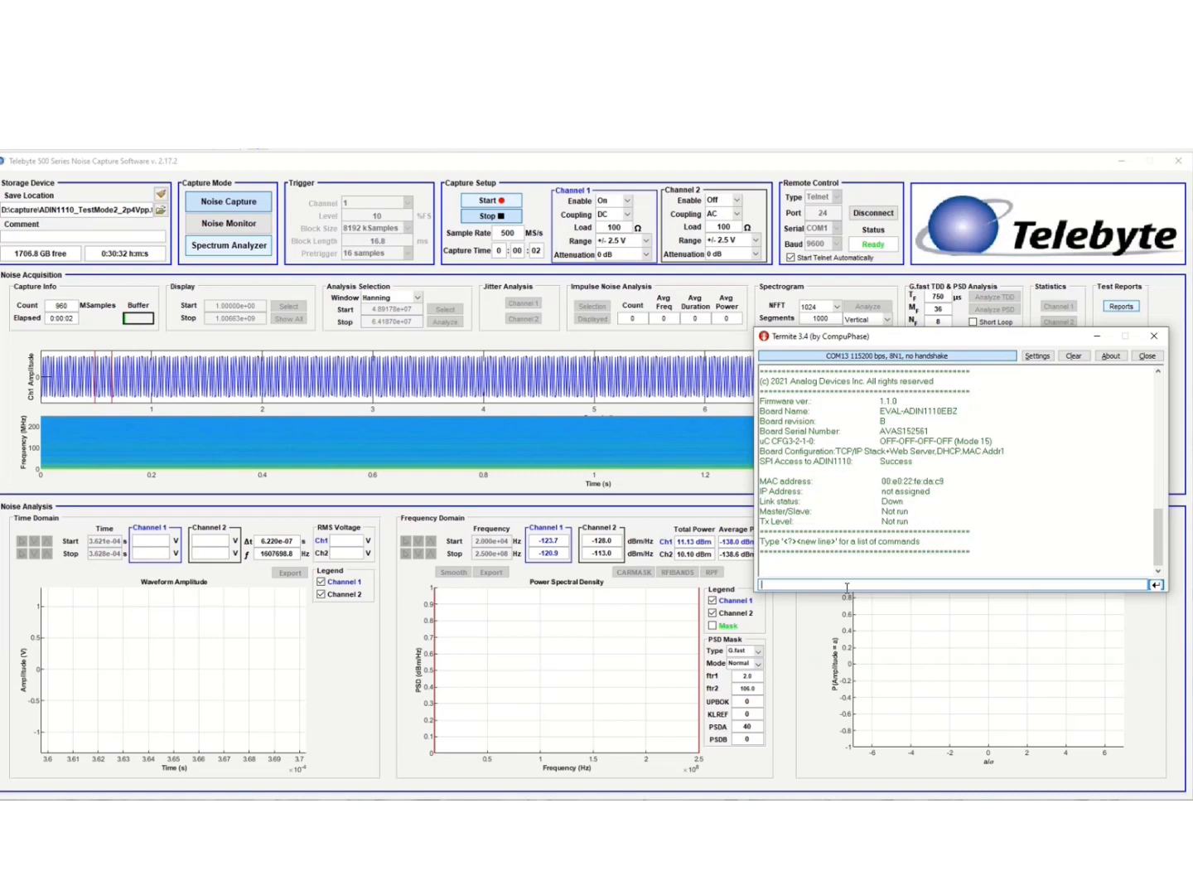
Step: Send the info command in Termite to reprint the evaluation board's details
text(i)
key(Return)
text(info)
key(Return)
Step: Clear the Termite console and bring the ADI Register Settings notes to the front
text(d)
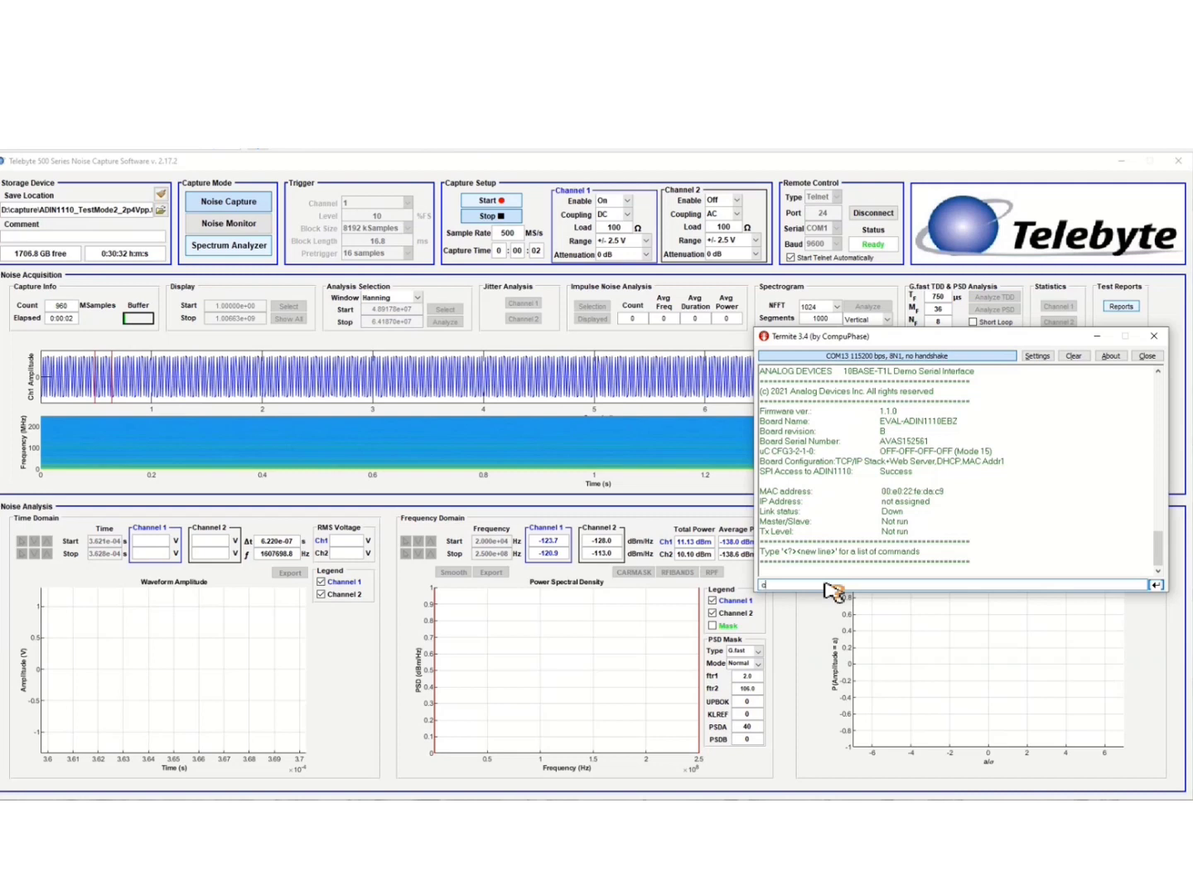
text(lear)
key(Return)
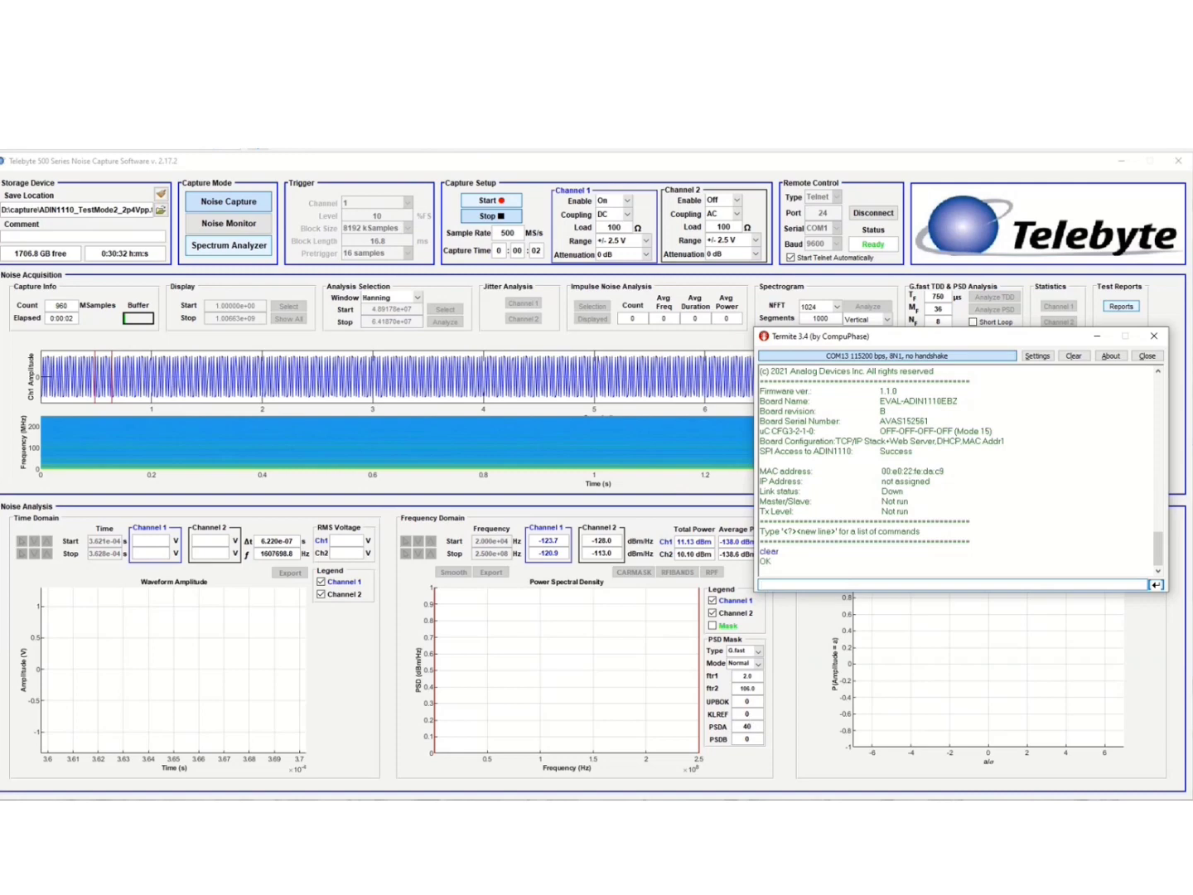
key(alt+Tab)
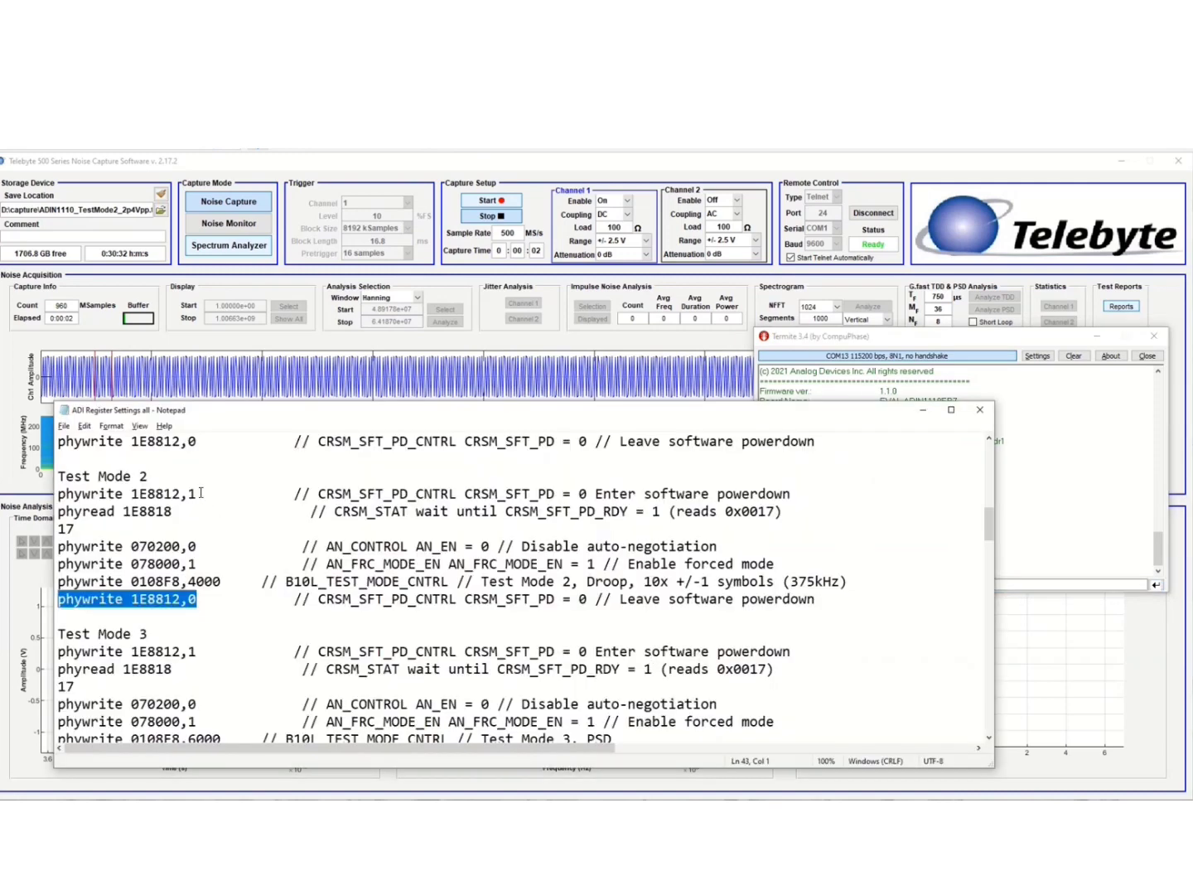
Step: Send phywrite 1E8812,1 to power down, then phyread 1E8818, which returns 17
drag(200, 493, 46, 505)
key(ctrl+c)
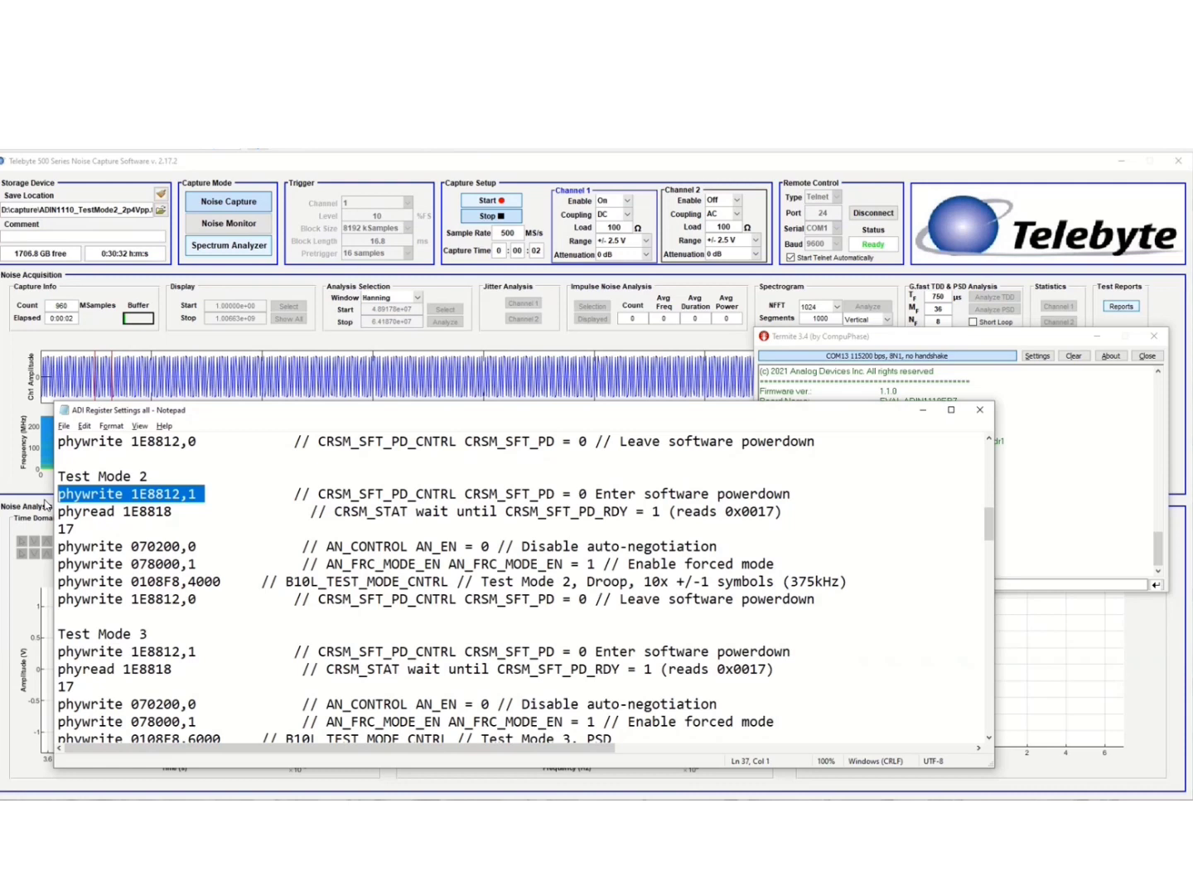
click(1021, 527)
key(ctrl+v)
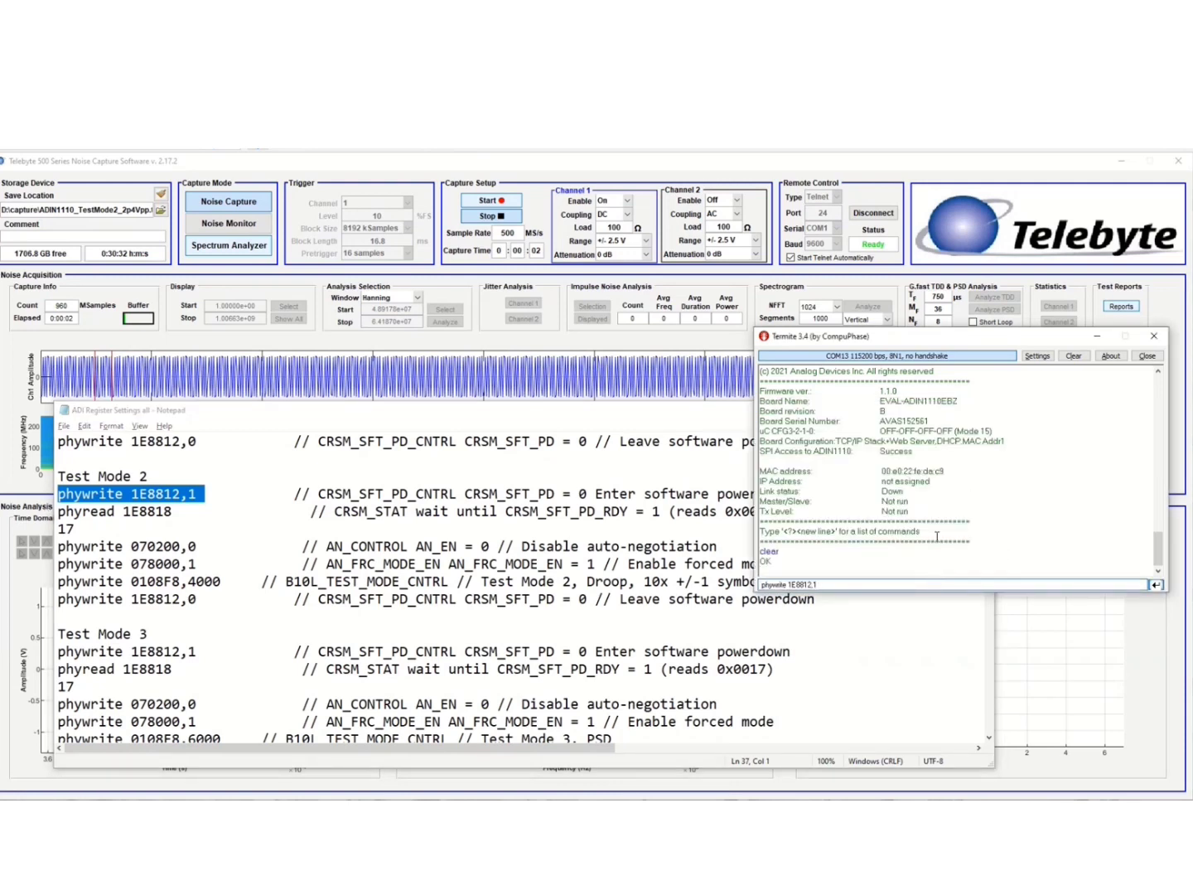
key(Return)
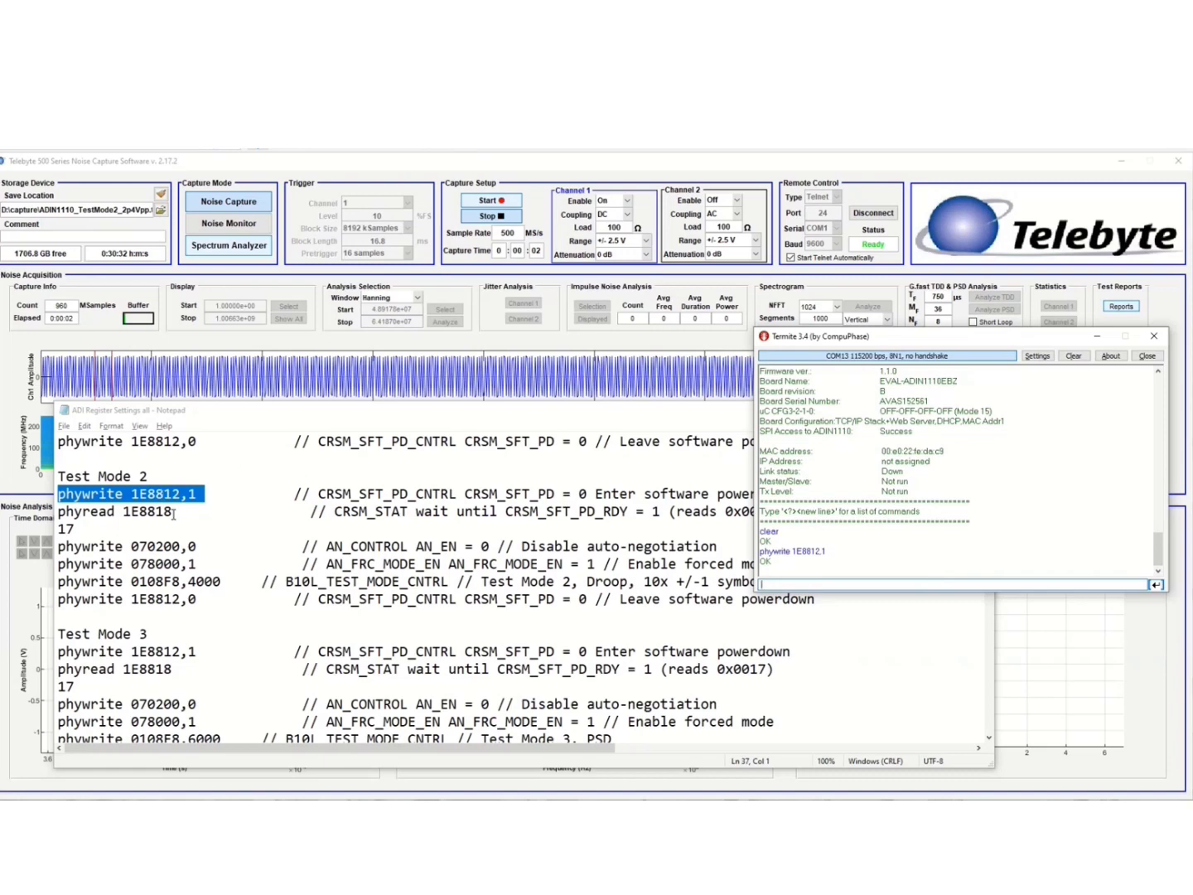
drag(173, 510, 46, 521)
key(ctrl+c)
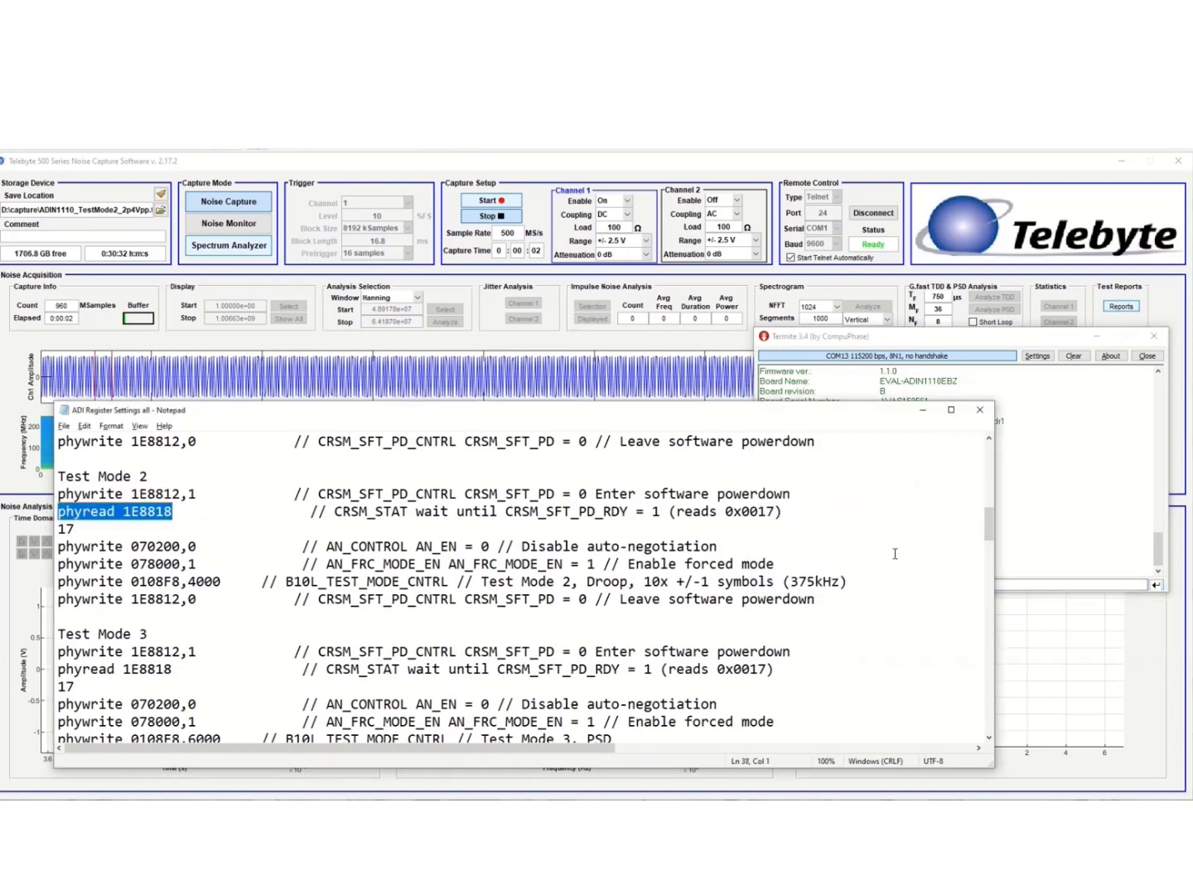
click(1036, 585)
key(ctrl+v)
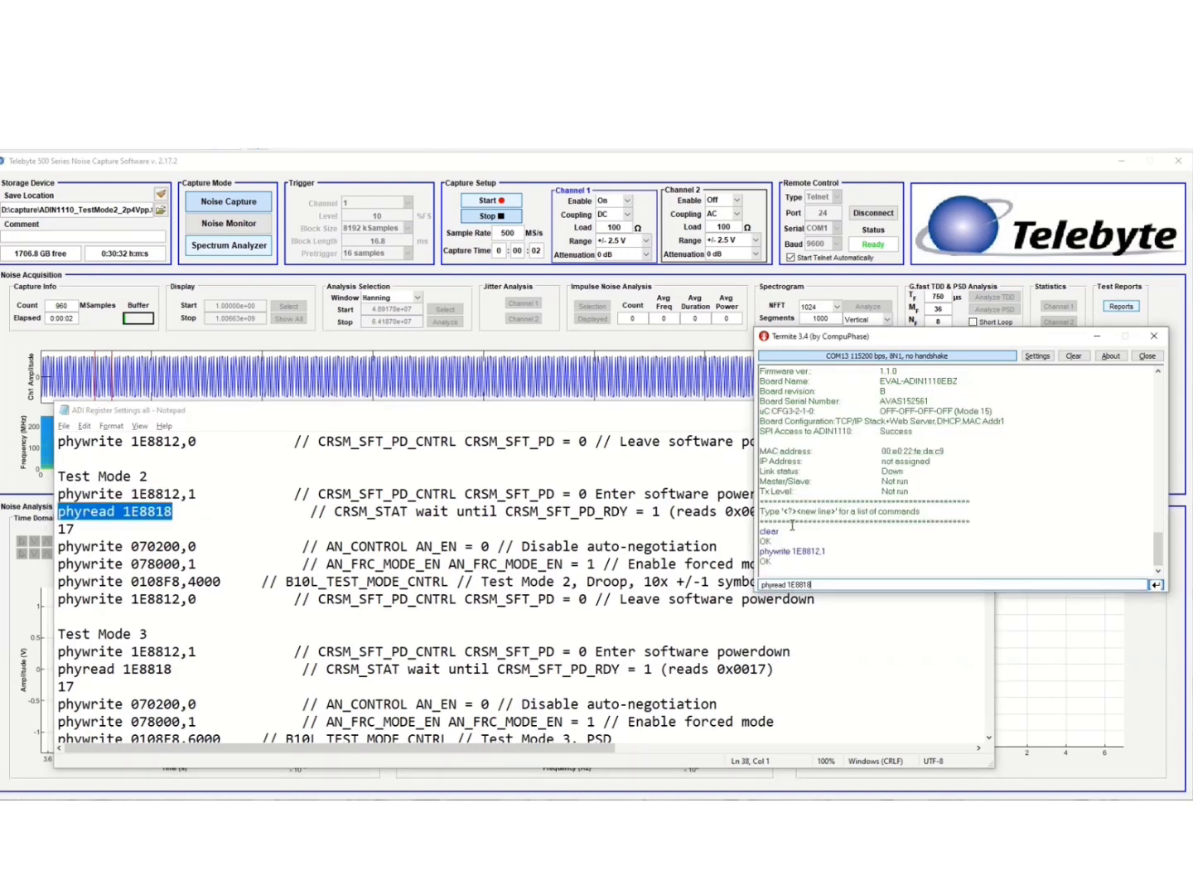
key(Return)
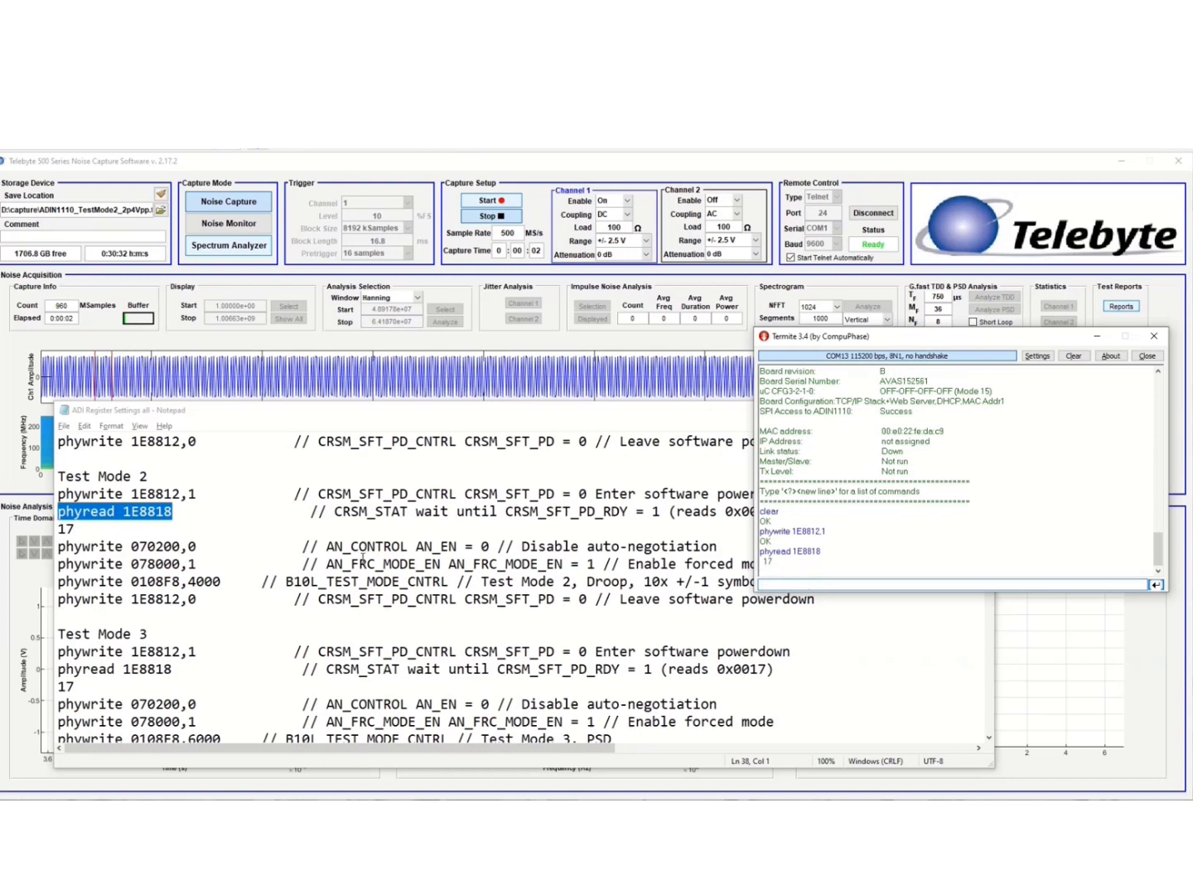
Step: Send the auto-negotiation disable command and the forced-mode enable command phywrite 078000,1
drag(199, 547, 59, 548)
key(ctrl+c)
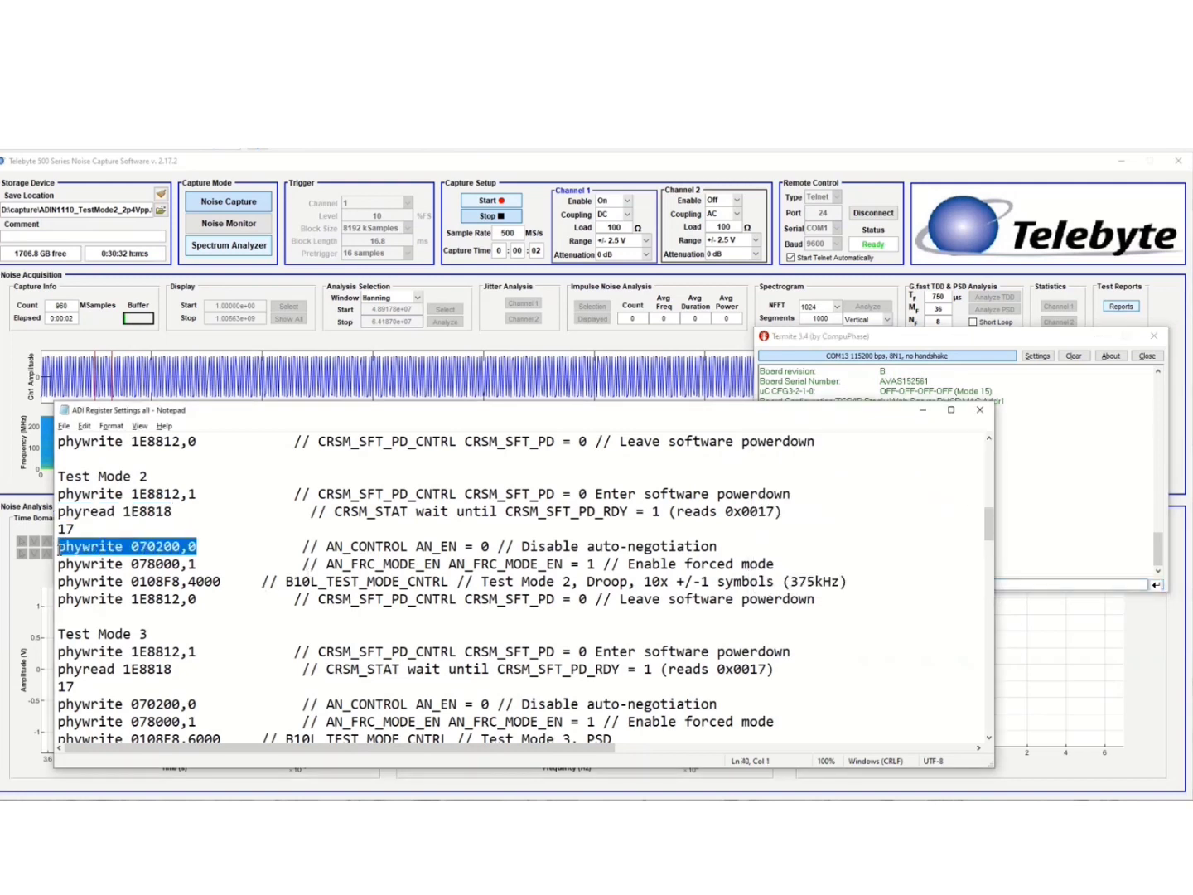
click(1016, 586)
key(ctrl+v)
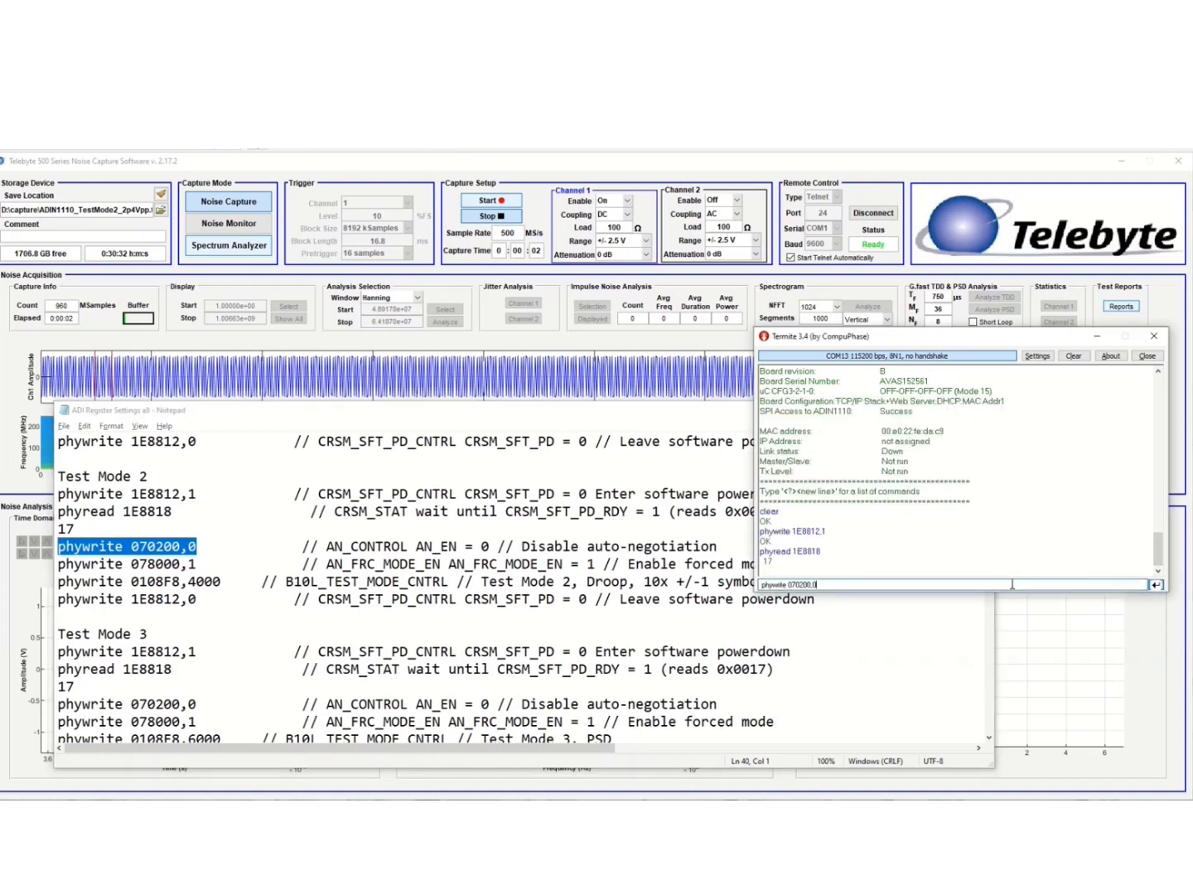
key(Return)
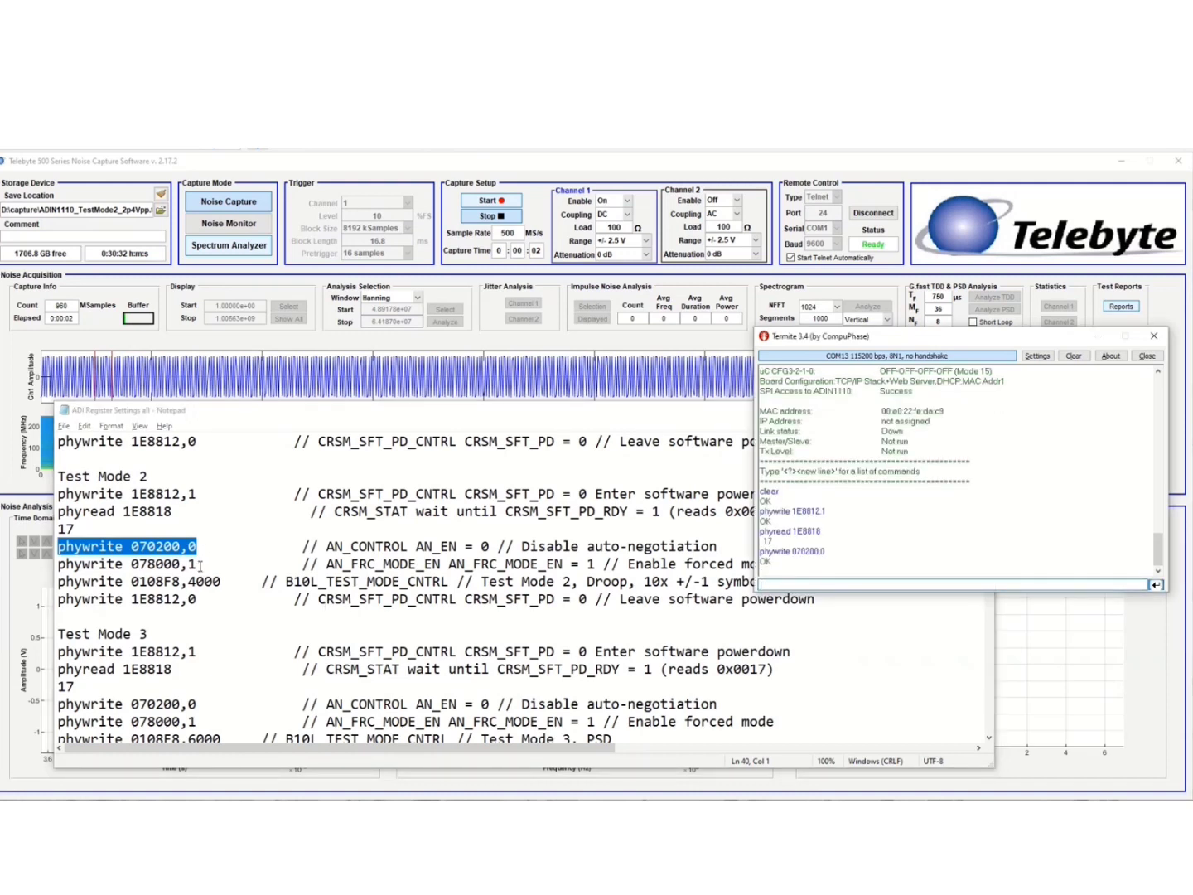
drag(205, 566, 27, 571)
key(ctrl+c)
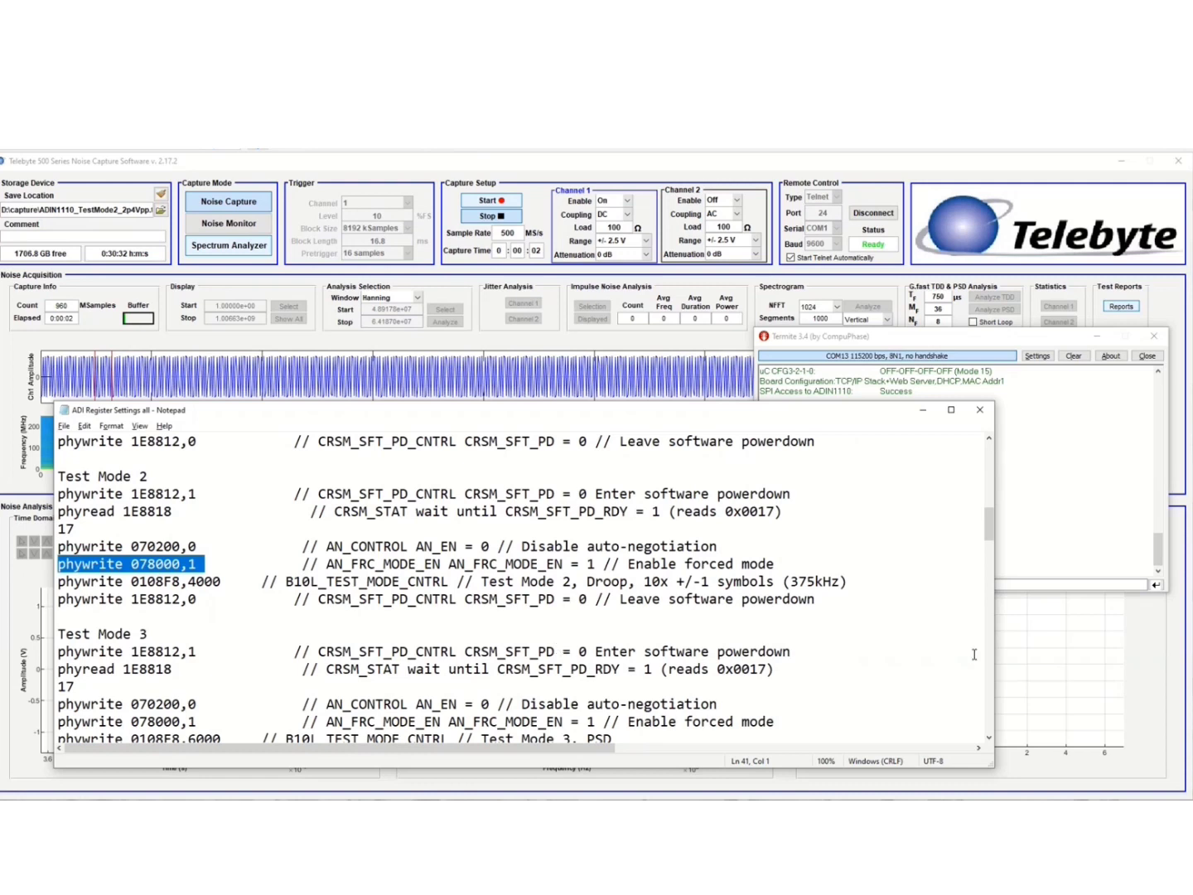
click(1049, 585)
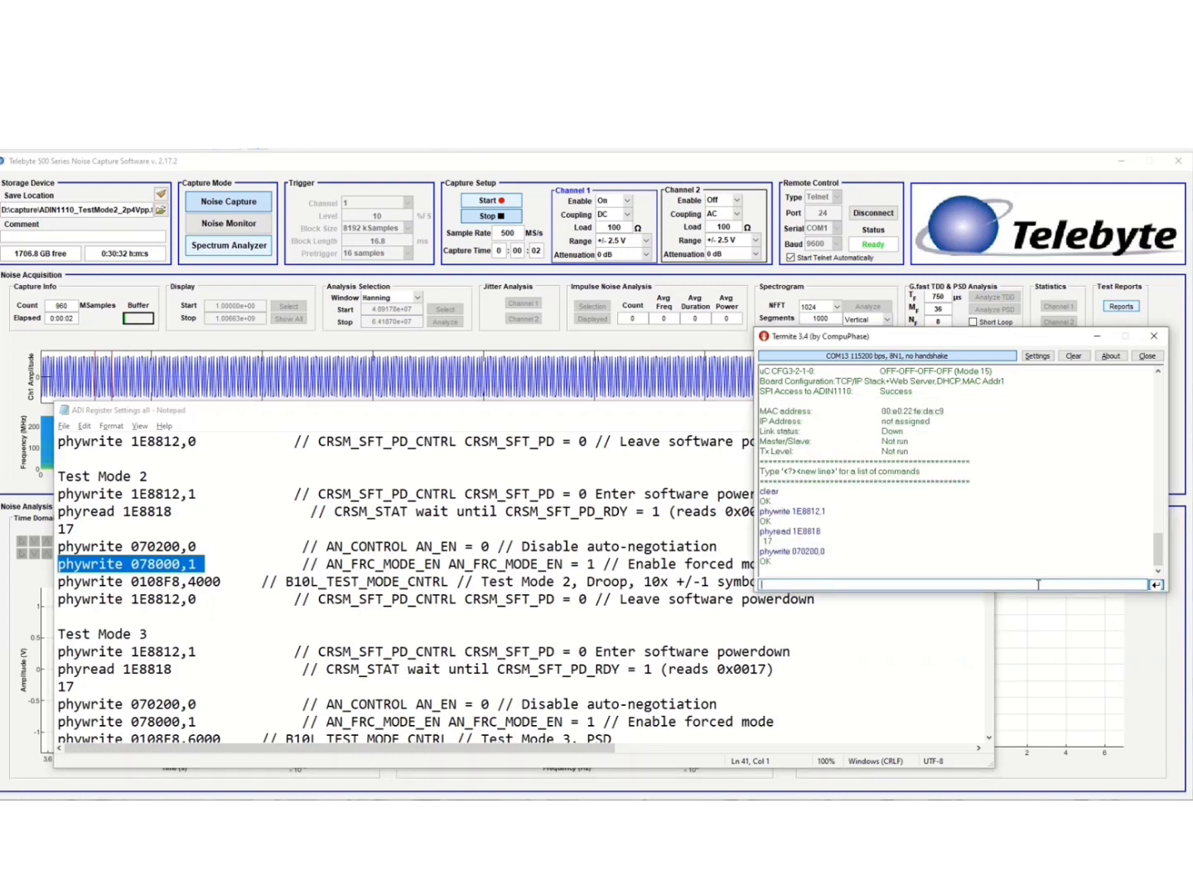
key(ctrl+v)
key(Return)
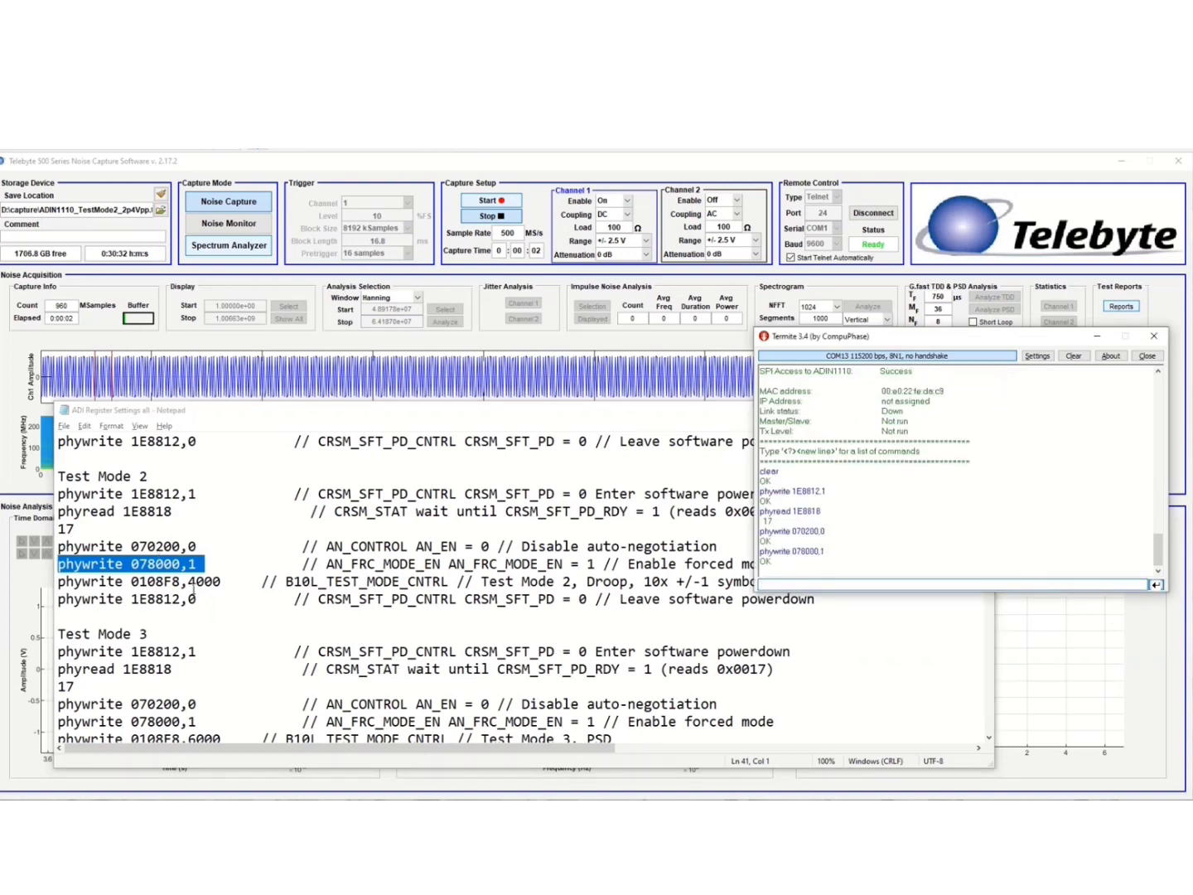
Step: Send the Test Mode 2 droop command, then phywrite 1E8812,0 to leave powerdown
drag(222, 581, 56, 580)
key(ctrl+c)
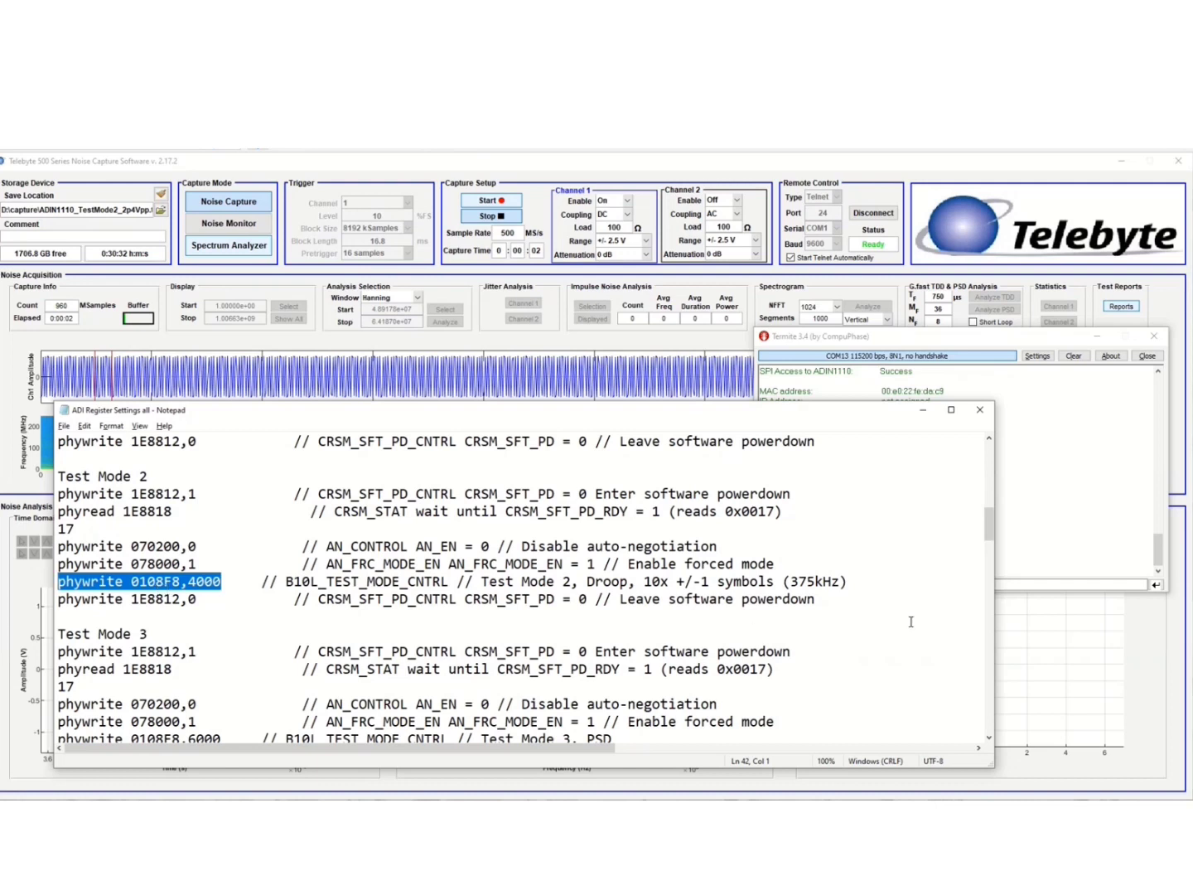
click(1044, 585)
key(ctrl+v)
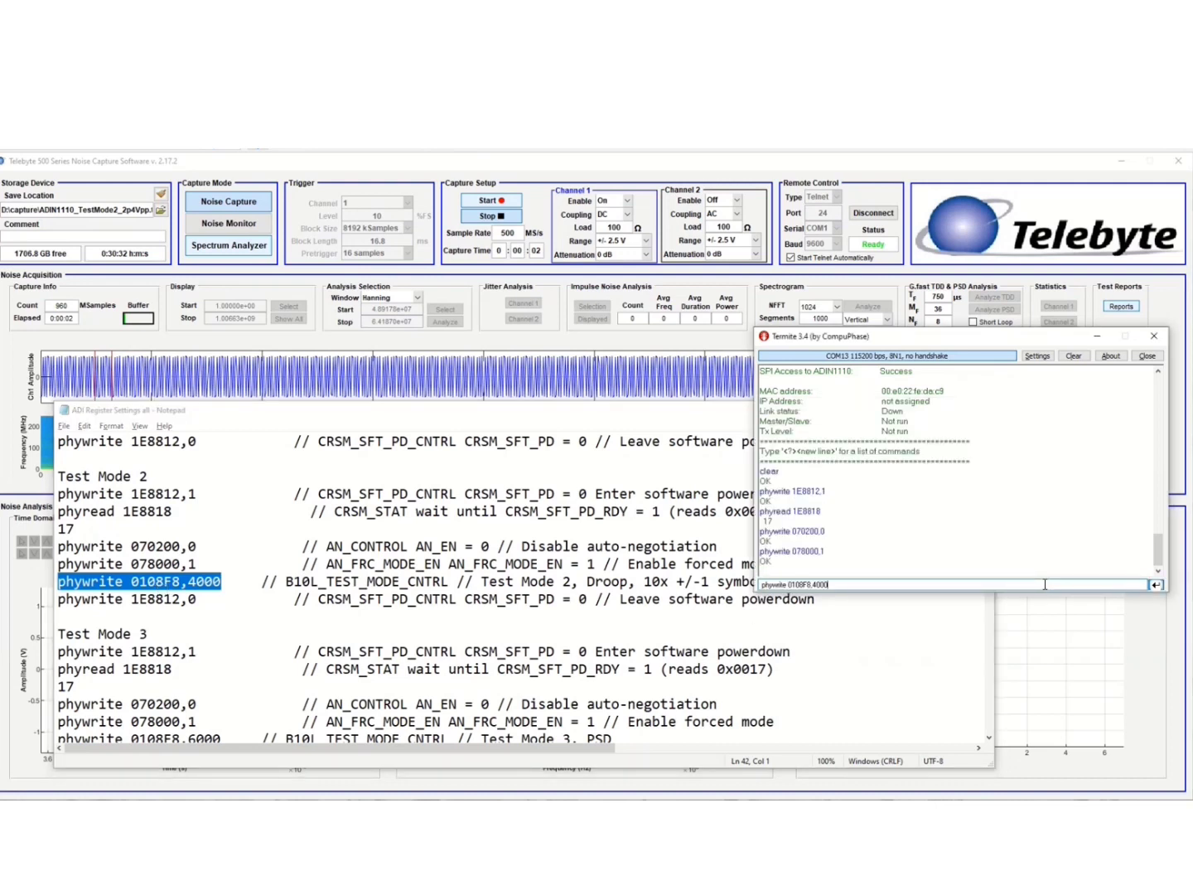
key(Return)
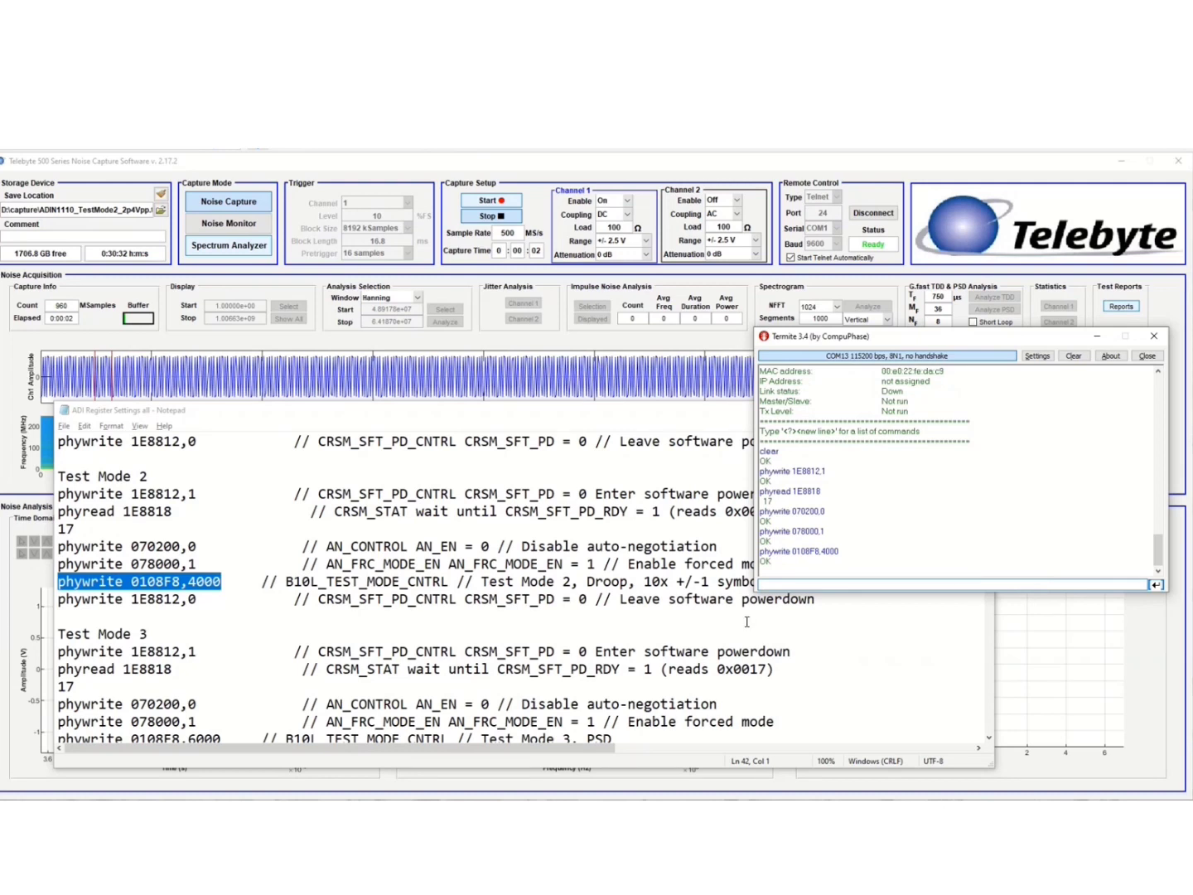
drag(197, 605, 125, 604)
key(shift+Down)
key(shift+Up)
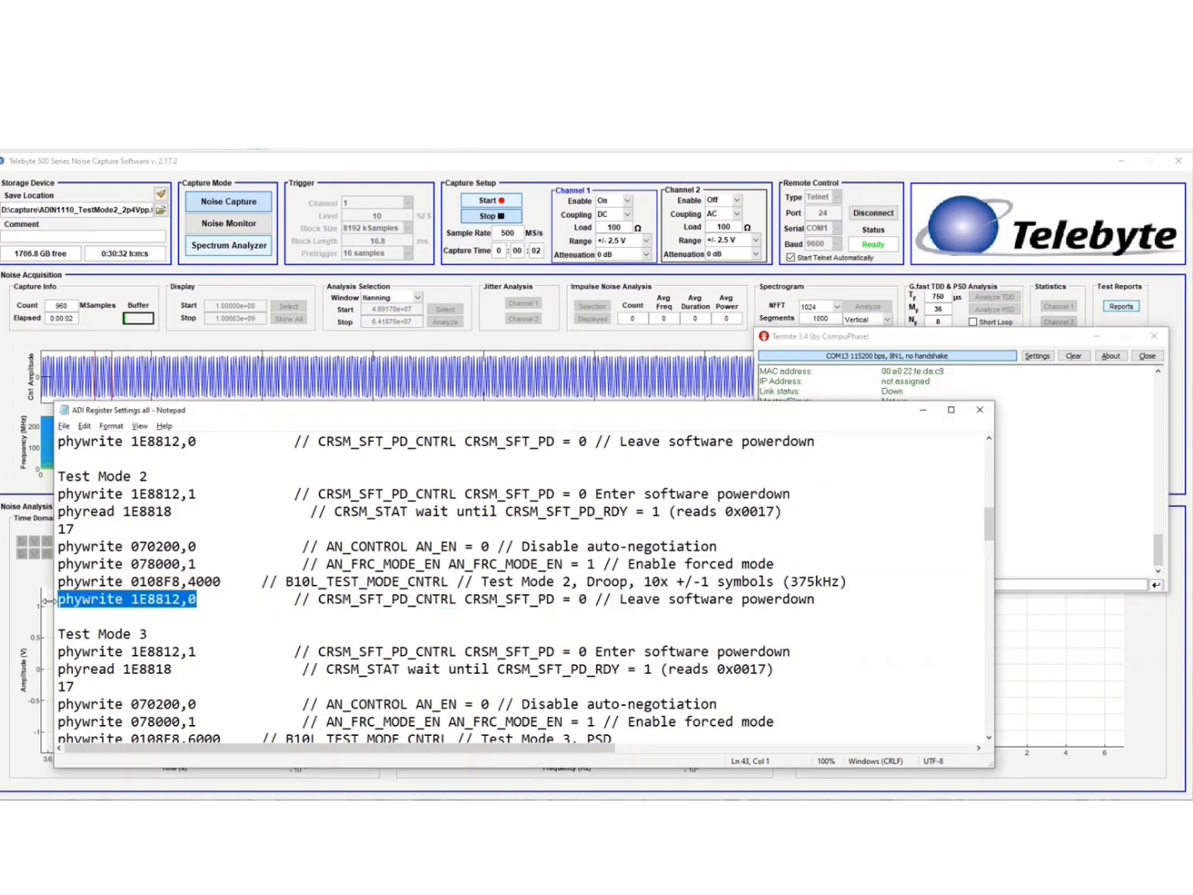
click(1018, 585)
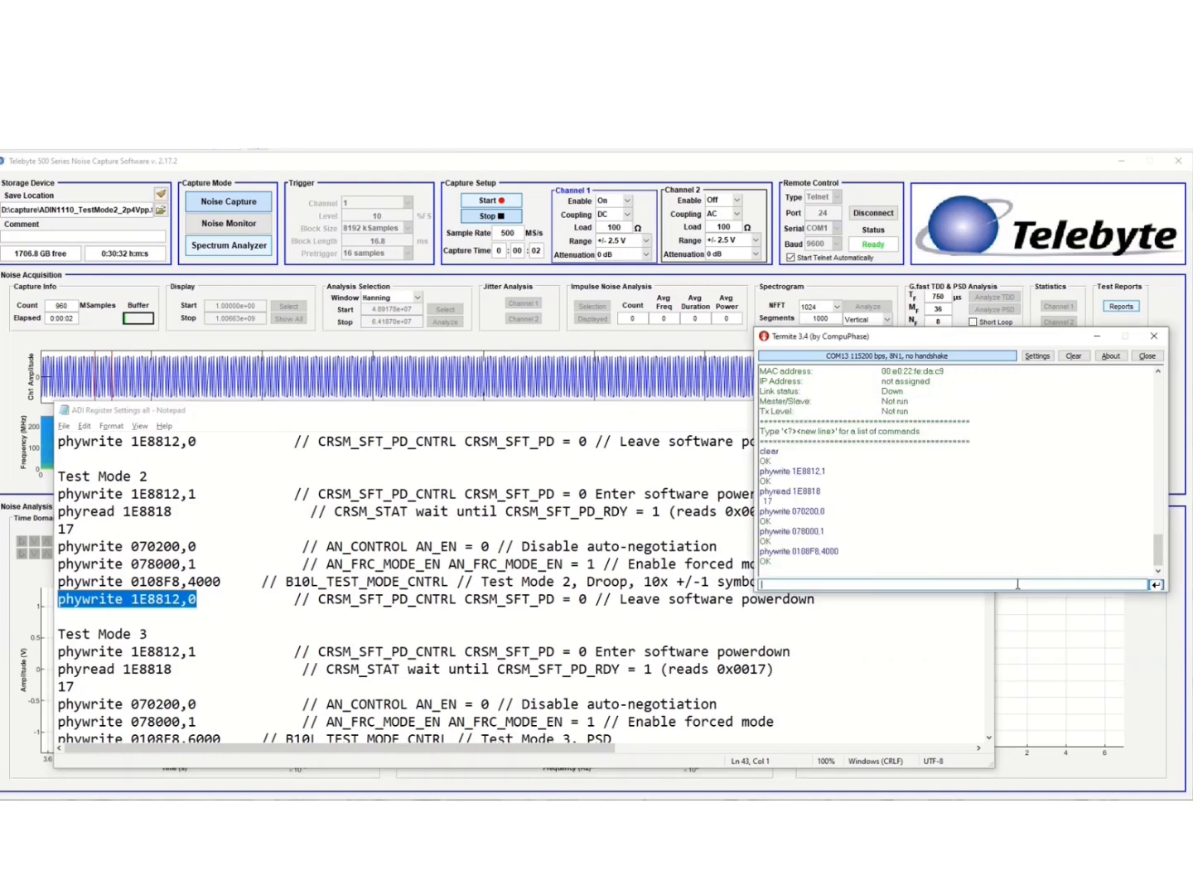
text(phywrite 1E8812,0)
key(Return)
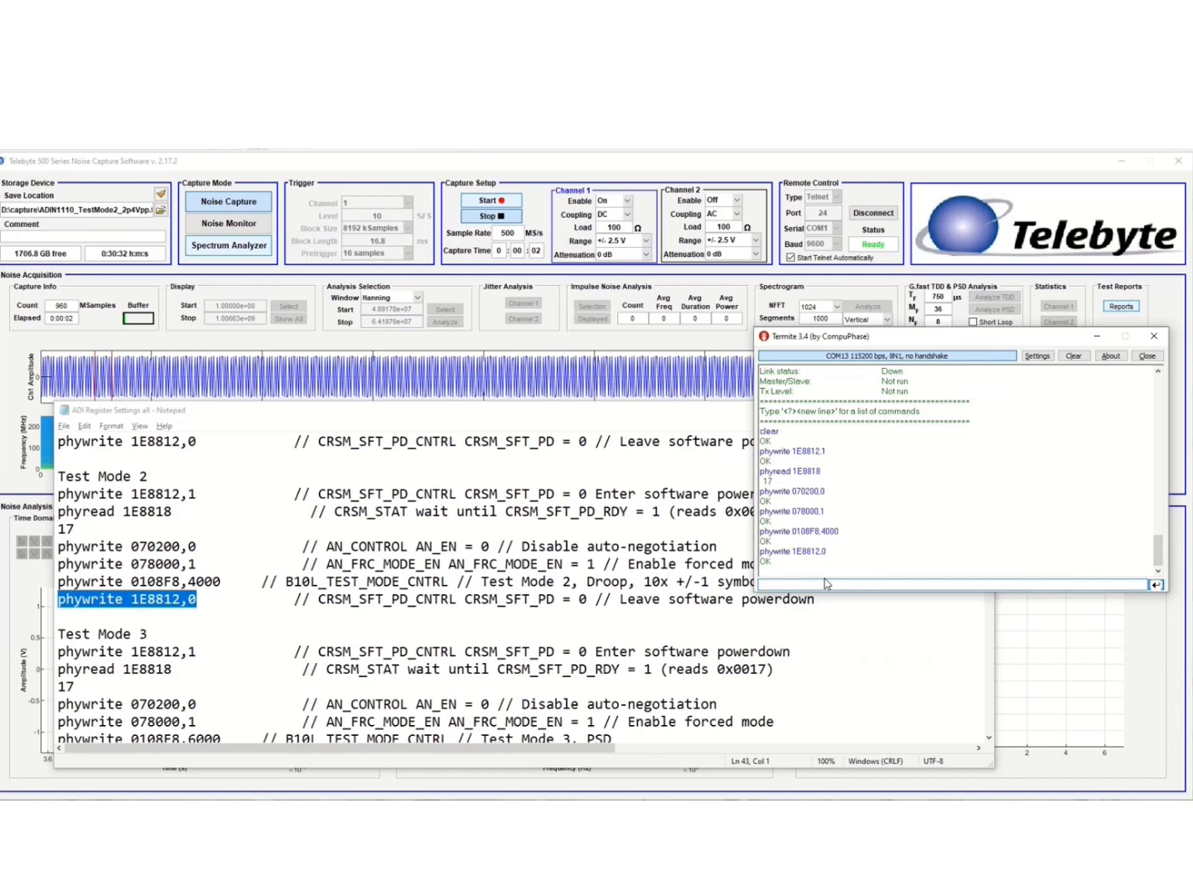
Step: Minimize Termite and Notepad and open Telebyte's FFT Spectrum Analyzer for the capture
click(1098, 336)
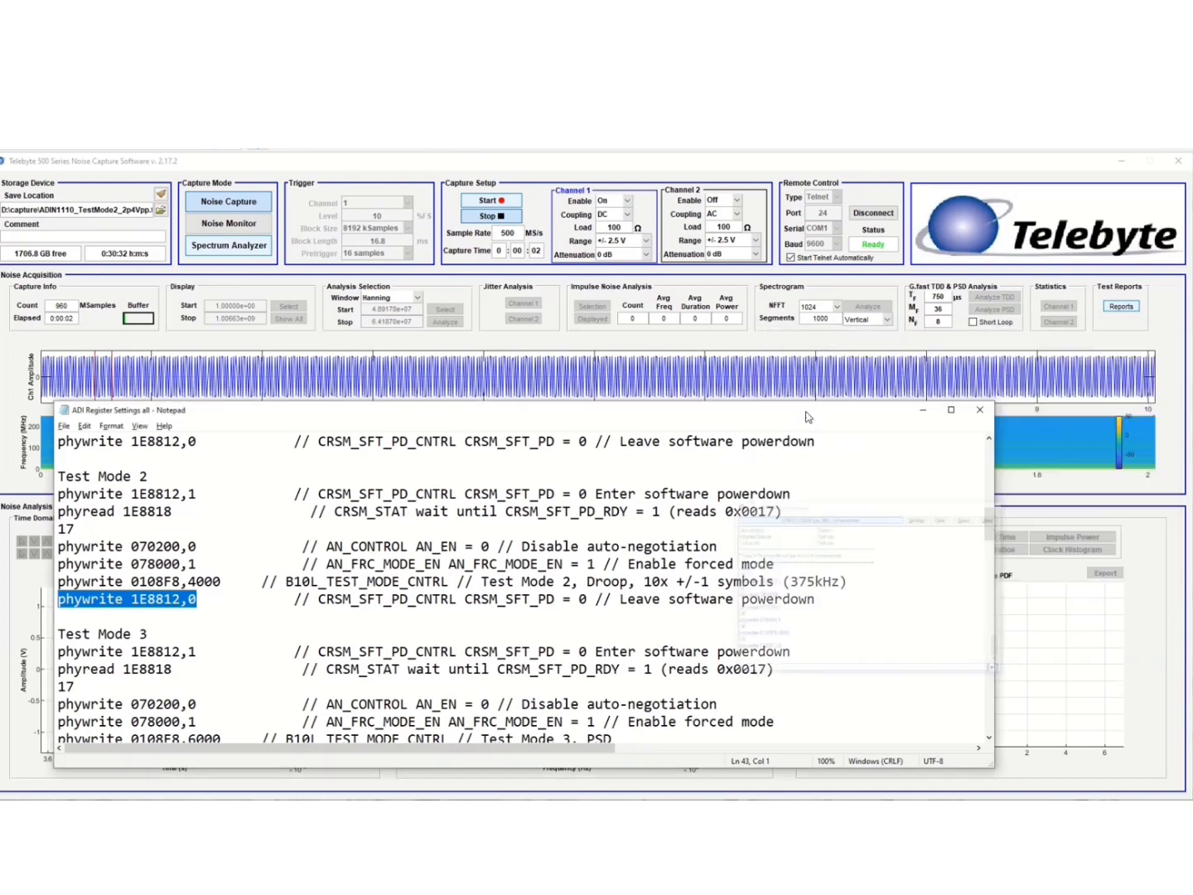
click(927, 416)
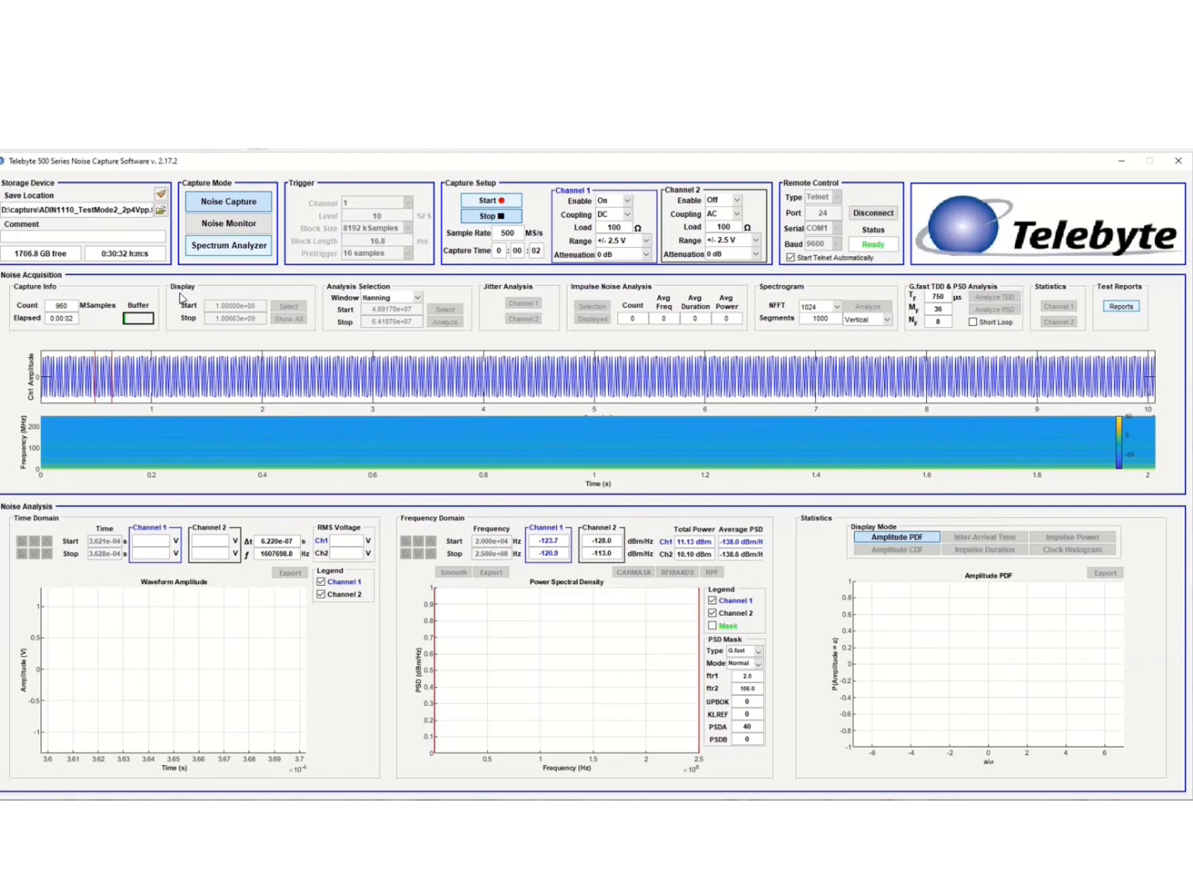
click(219, 247)
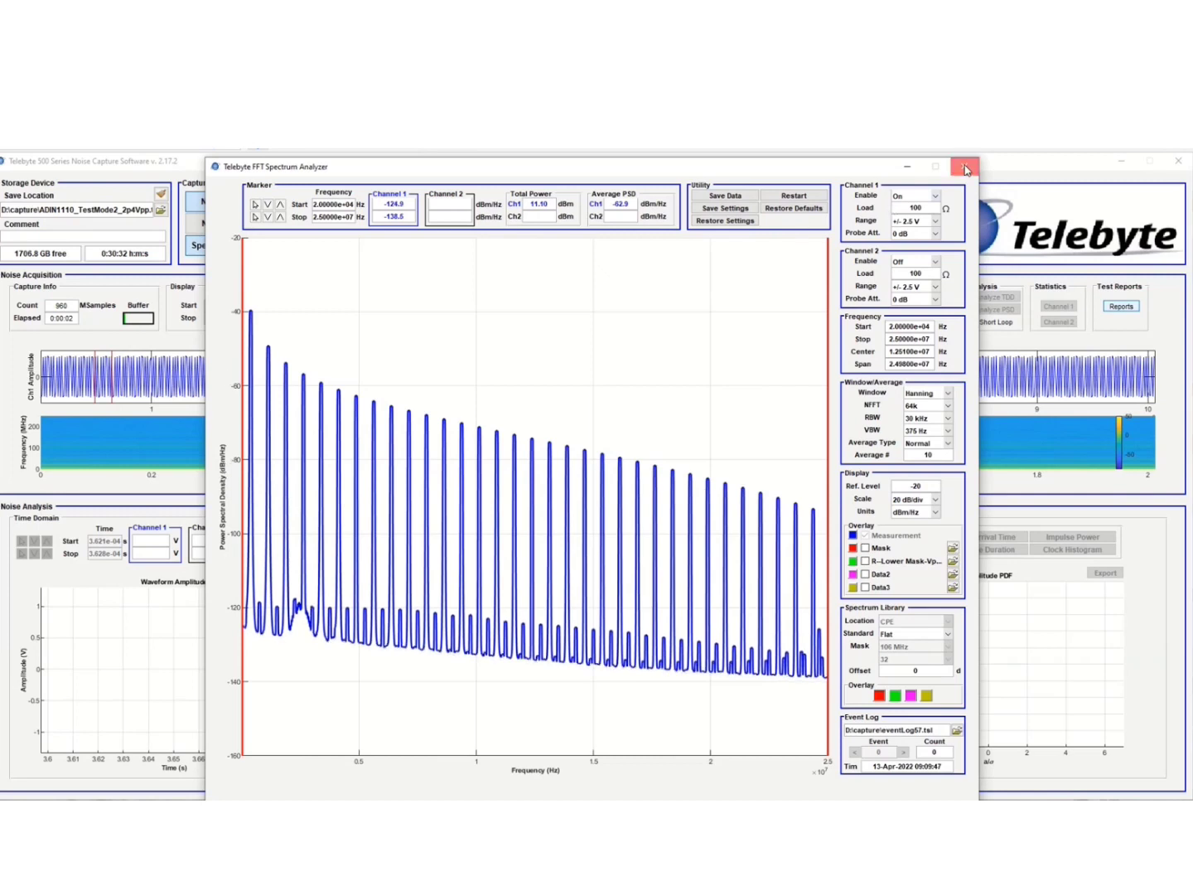
Step: Close the FFT Spectrum Analyzer and keep Channel 1 at DC coupling and ±2.5 V range
click(965, 169)
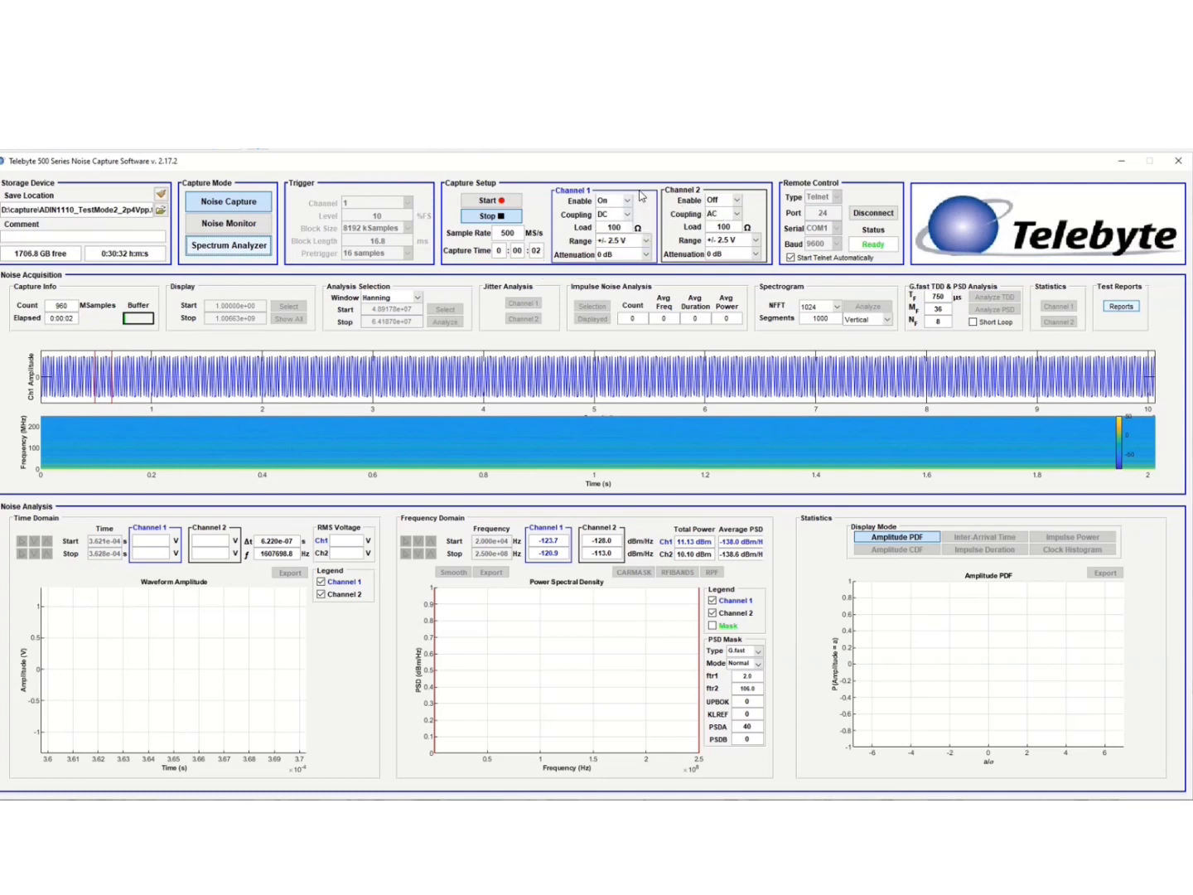
click(631, 217)
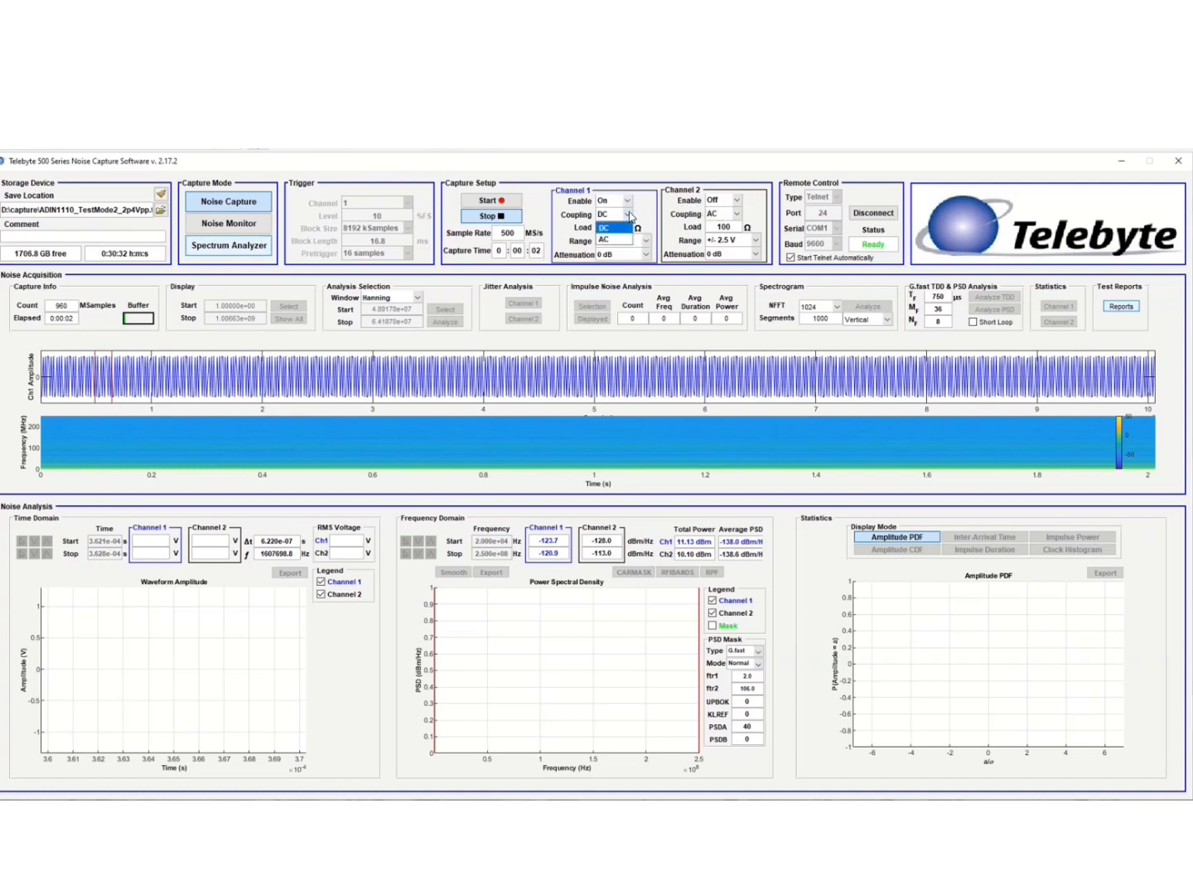
click(624, 227)
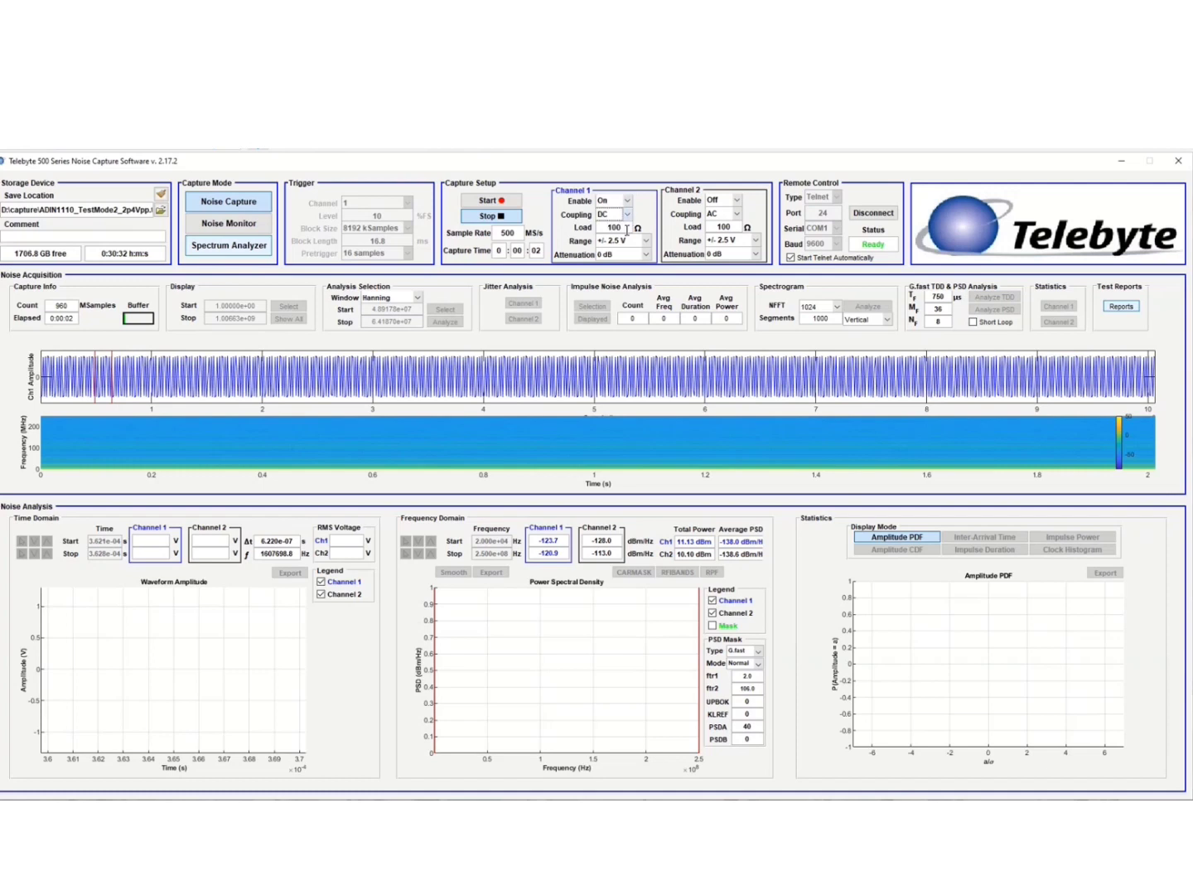
click(646, 241)
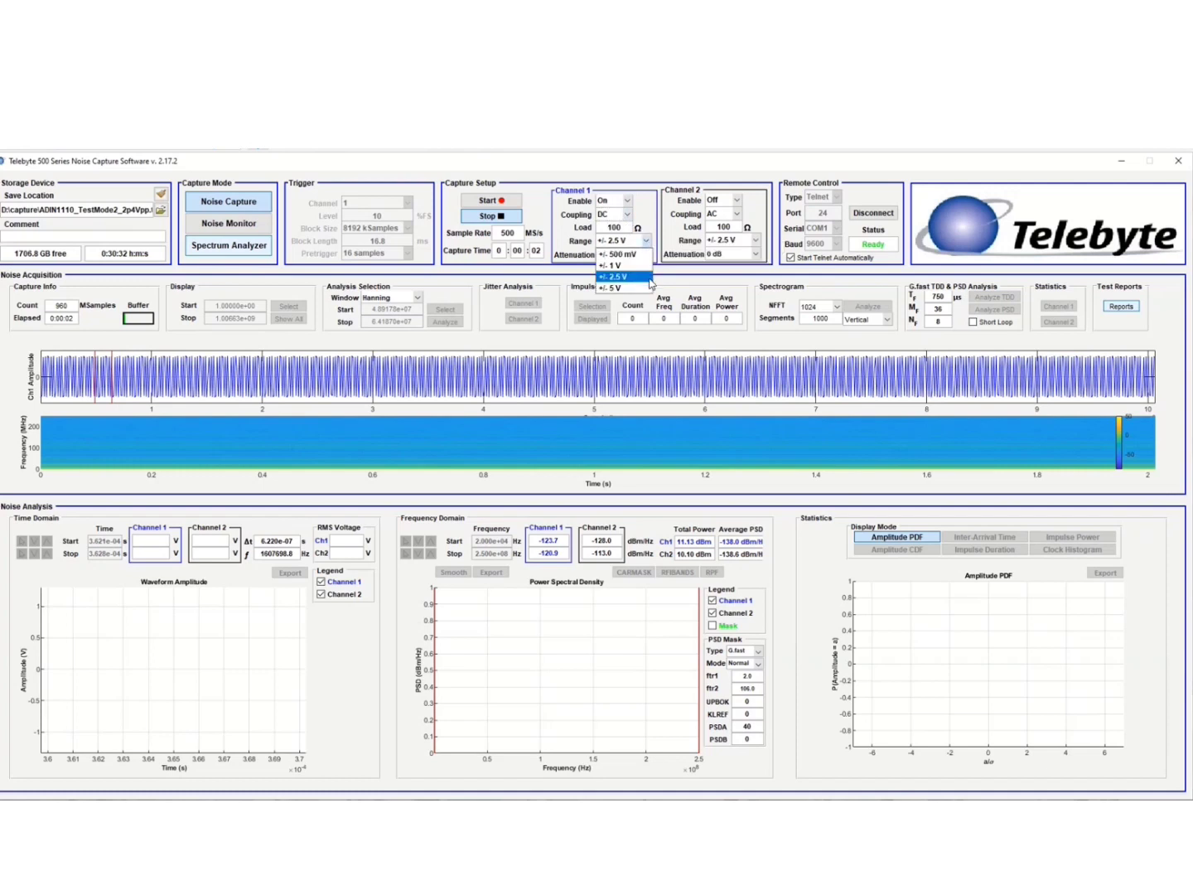
click(649, 279)
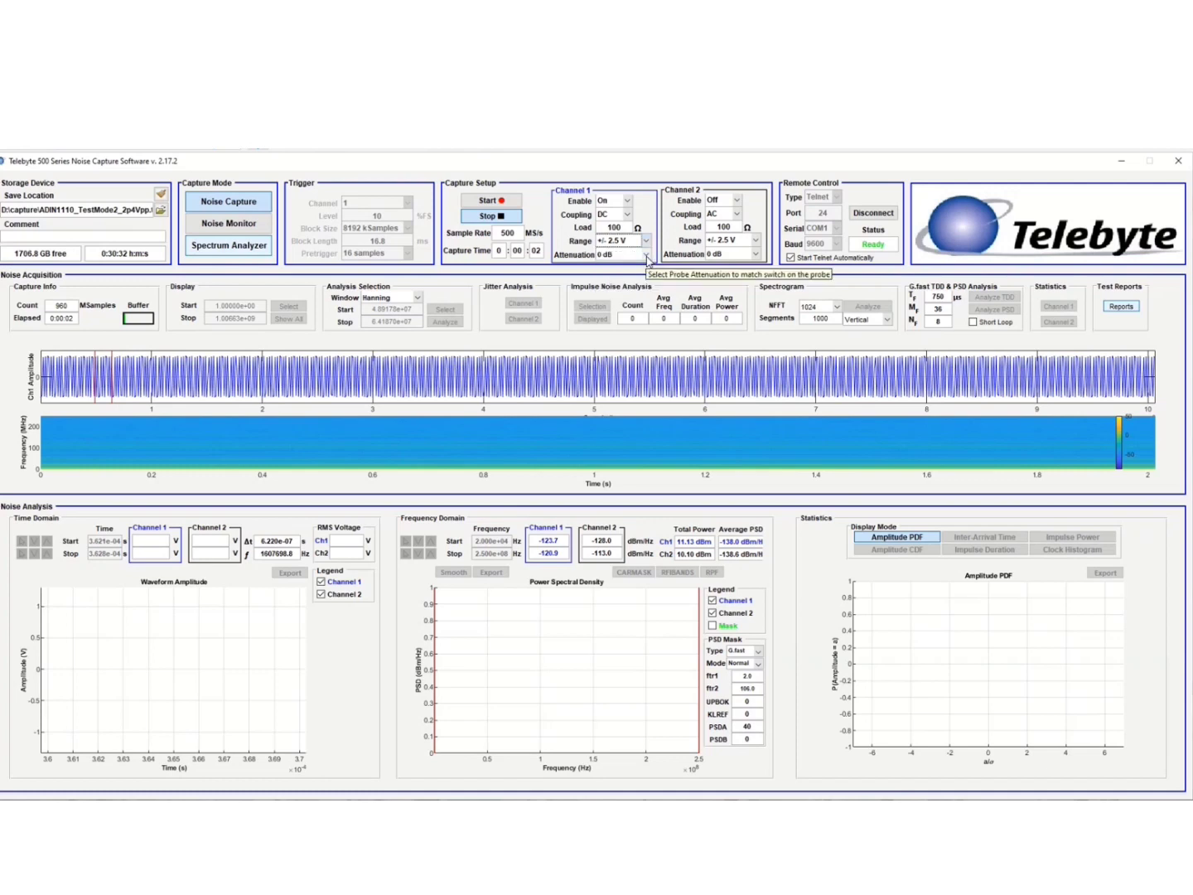
Step: Start a new Channel 1 capture, overwriting the existing capture file
click(493, 201)
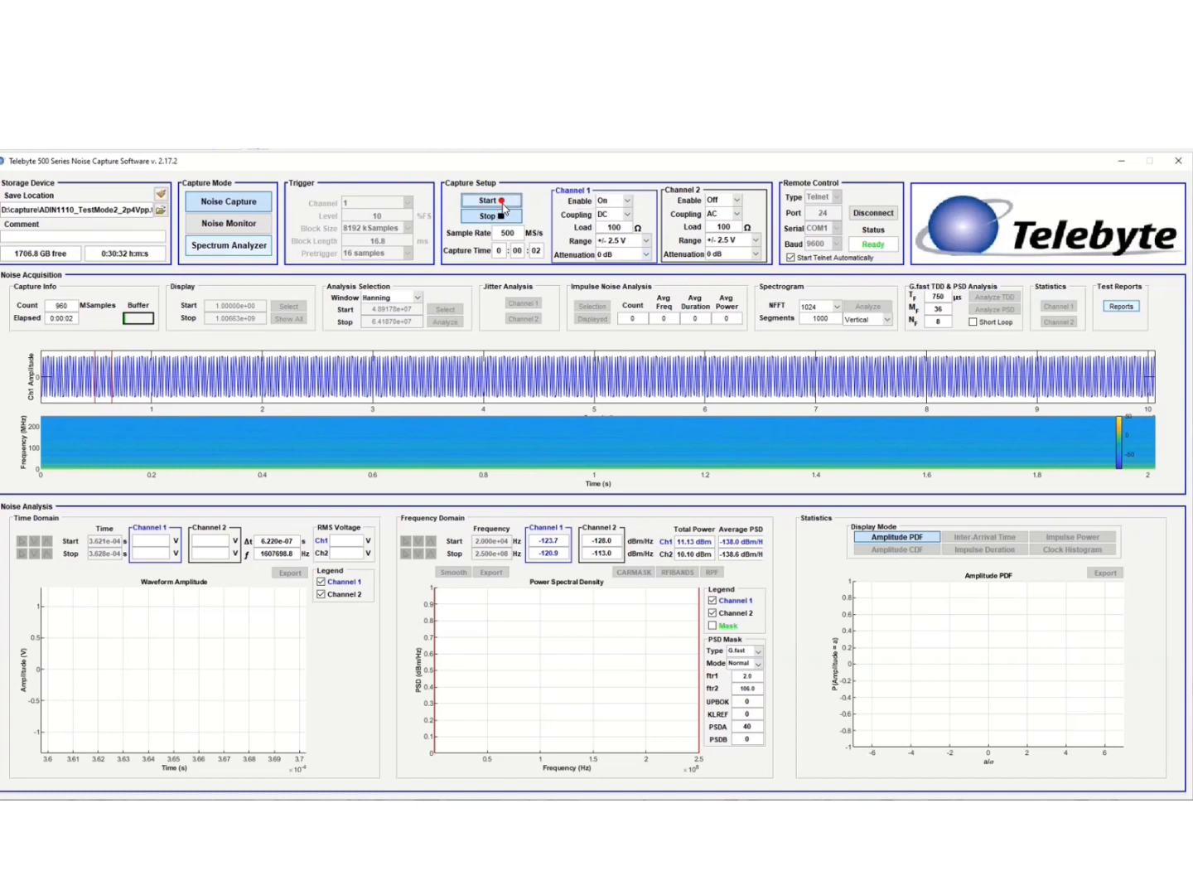
click(562, 404)
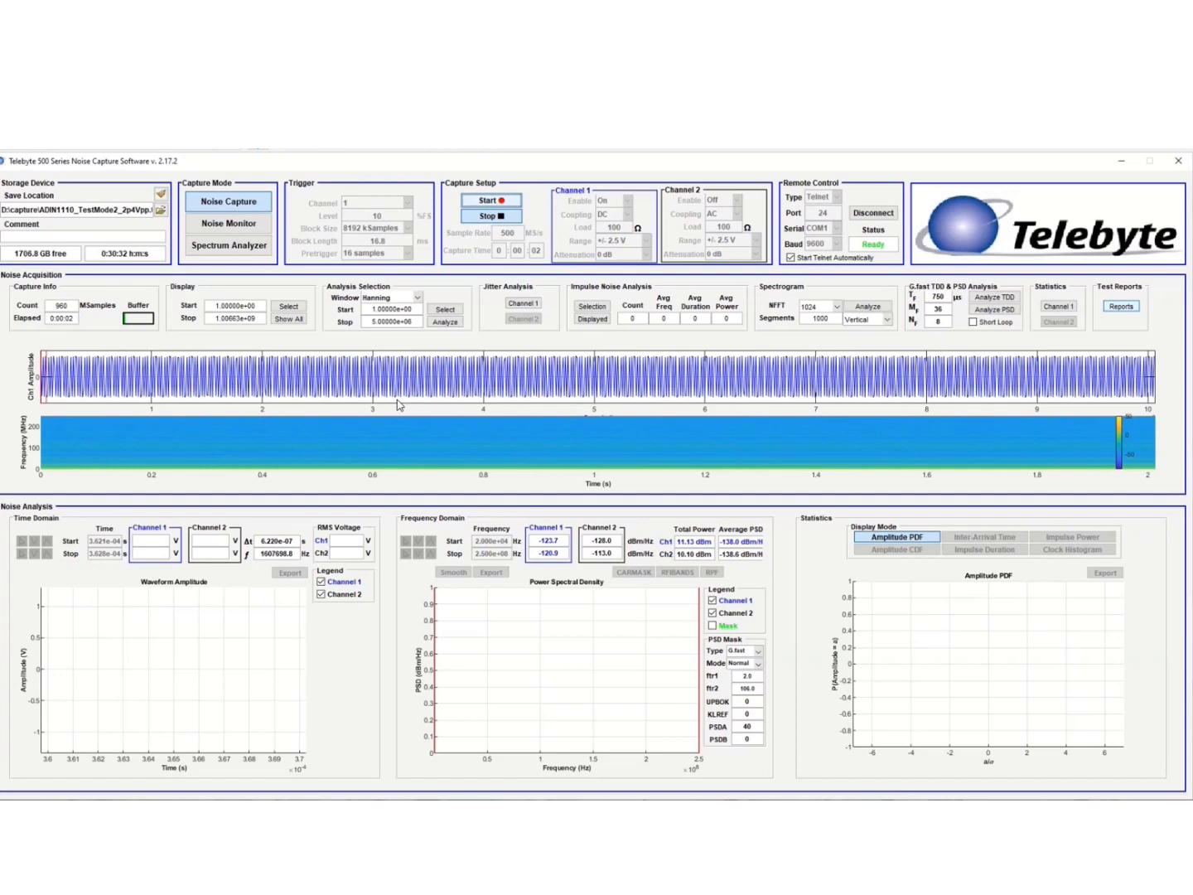
Step: Analyze the new capture to compute waveform, PSD and amplitude PDF plots (Ch1 RMS 1.135 V)
click(446, 323)
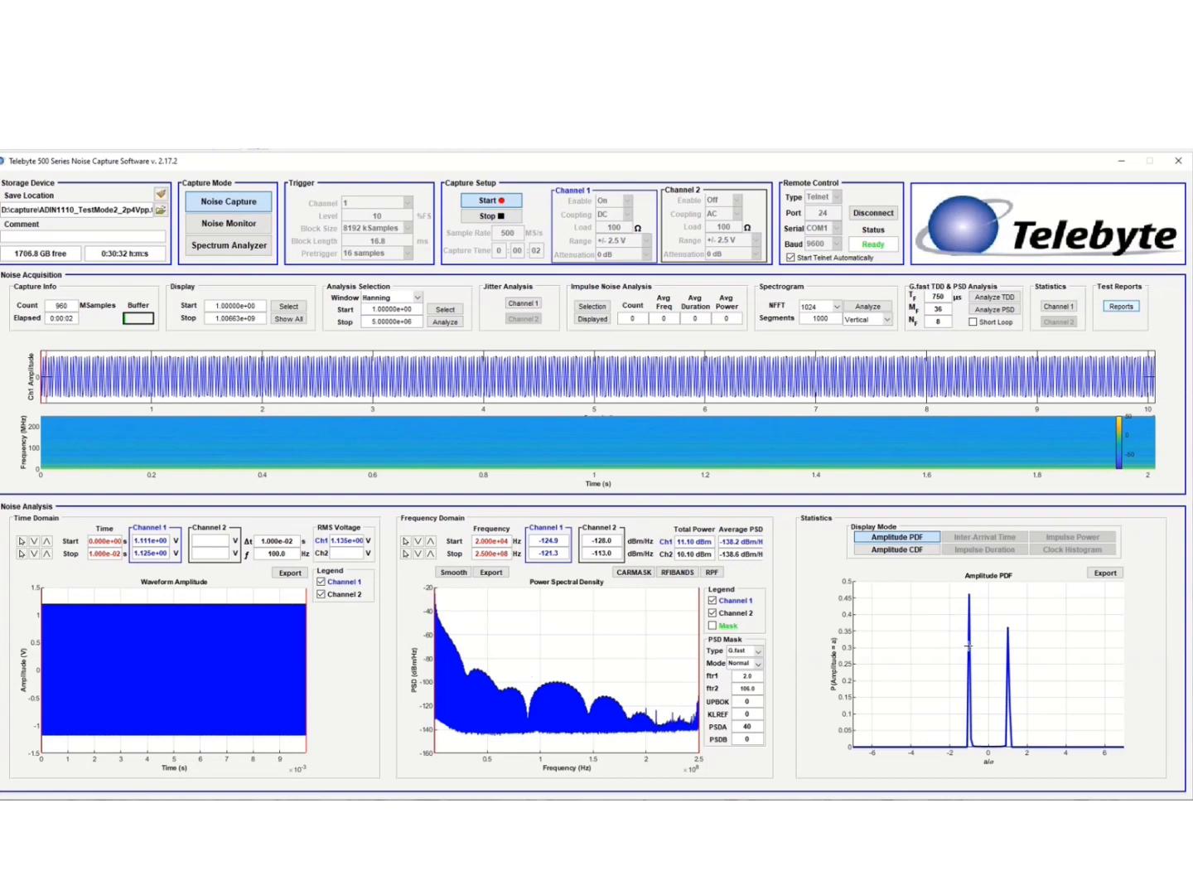
Step: Zoom the Waveform Amplitude plot in repeatedly to about four square-wave periods near 3.6e-4 s
drag(48, 595, 85, 750)
drag(52, 592, 81, 750)
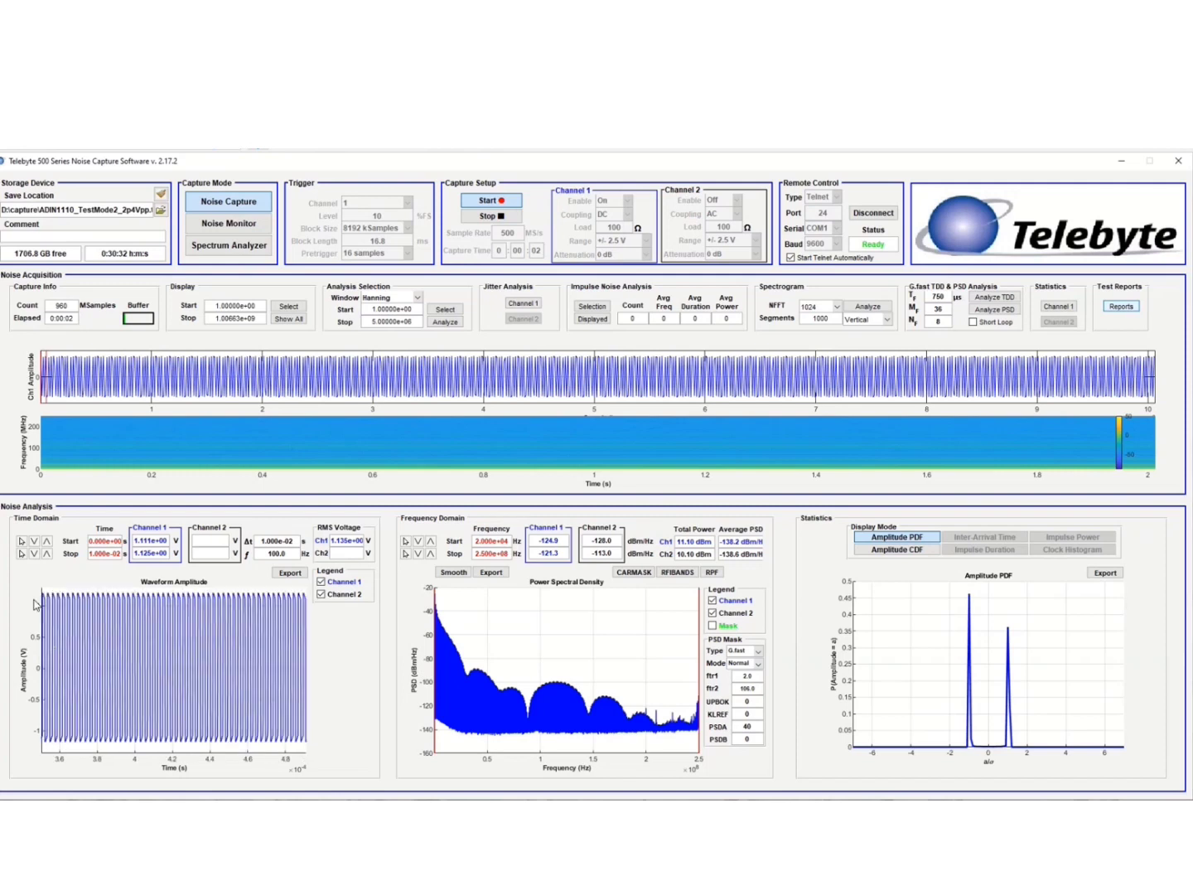
drag(51, 588, 108, 754)
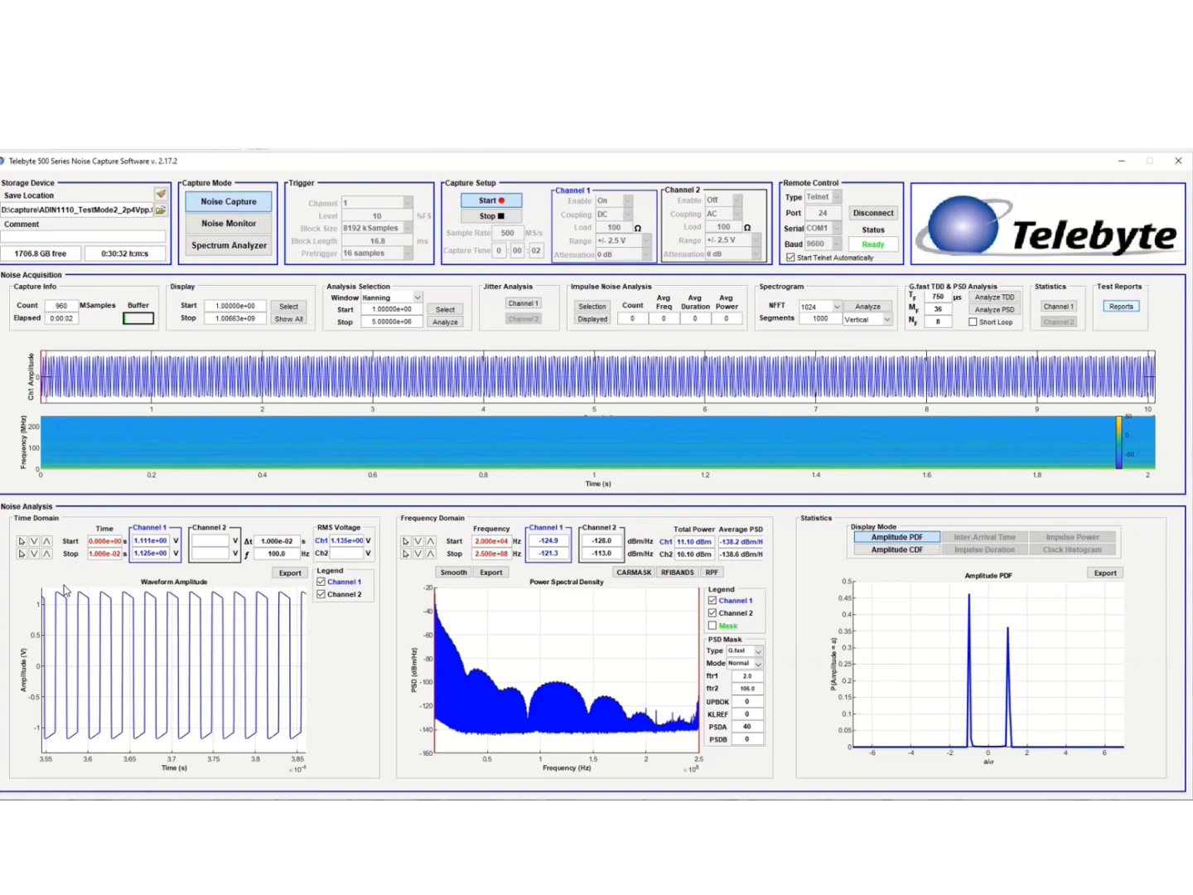
drag(56, 586, 136, 751)
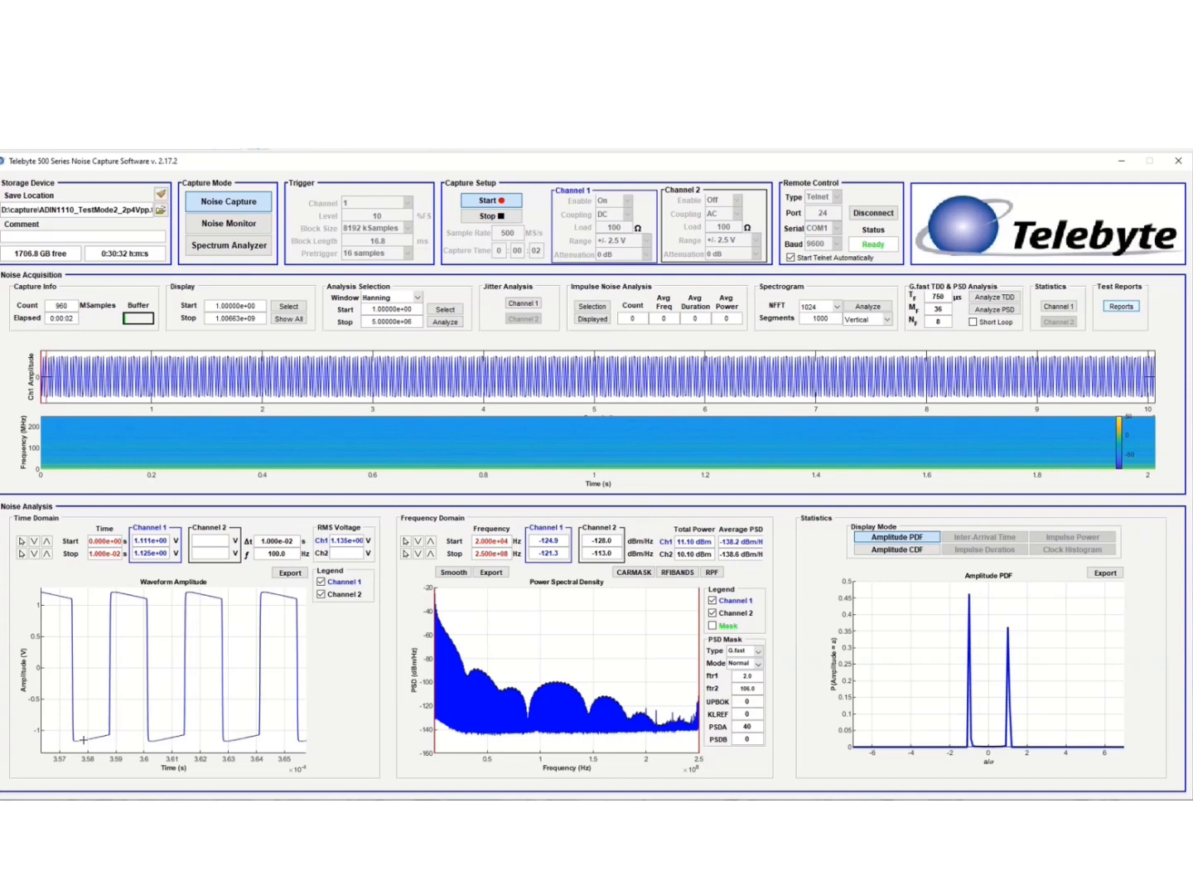
Step: Place the start and stop time cursors on the waveform's low level
click(22, 541)
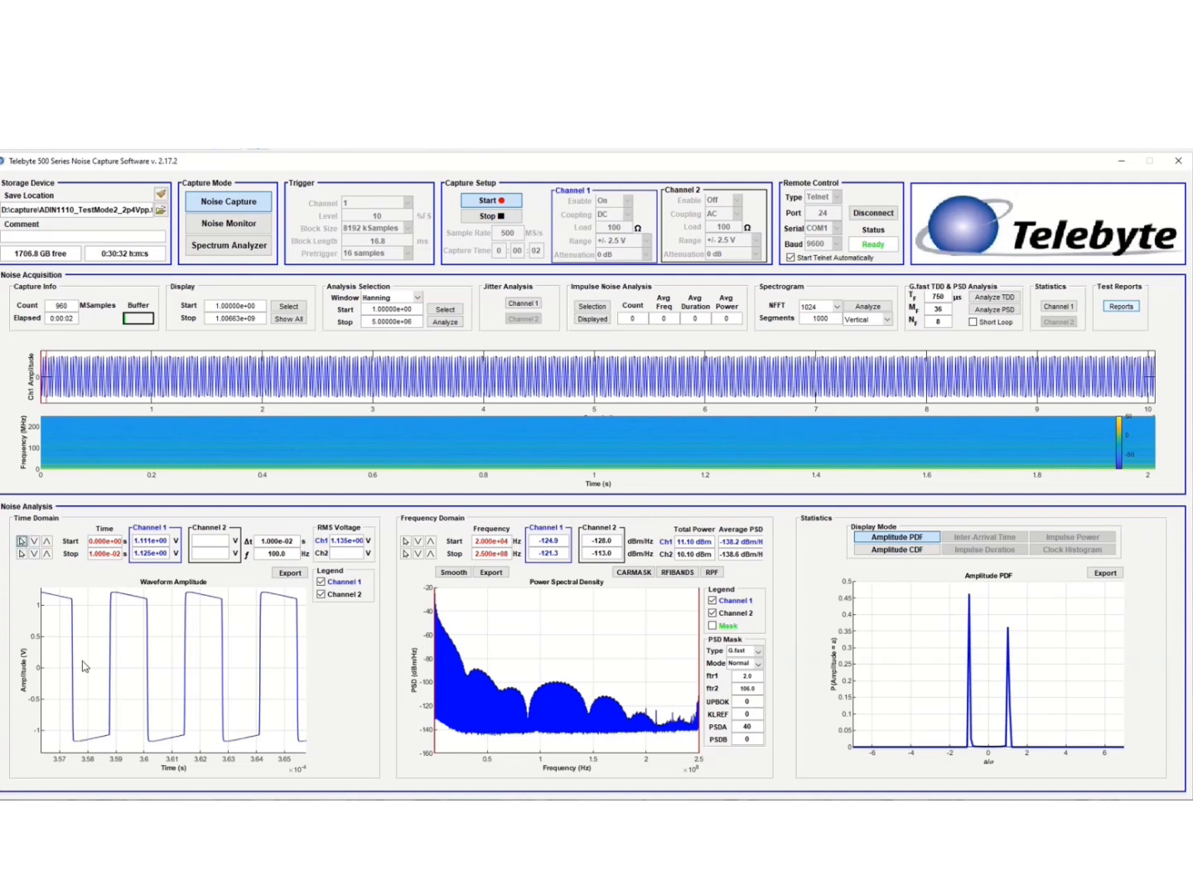
click(84, 738)
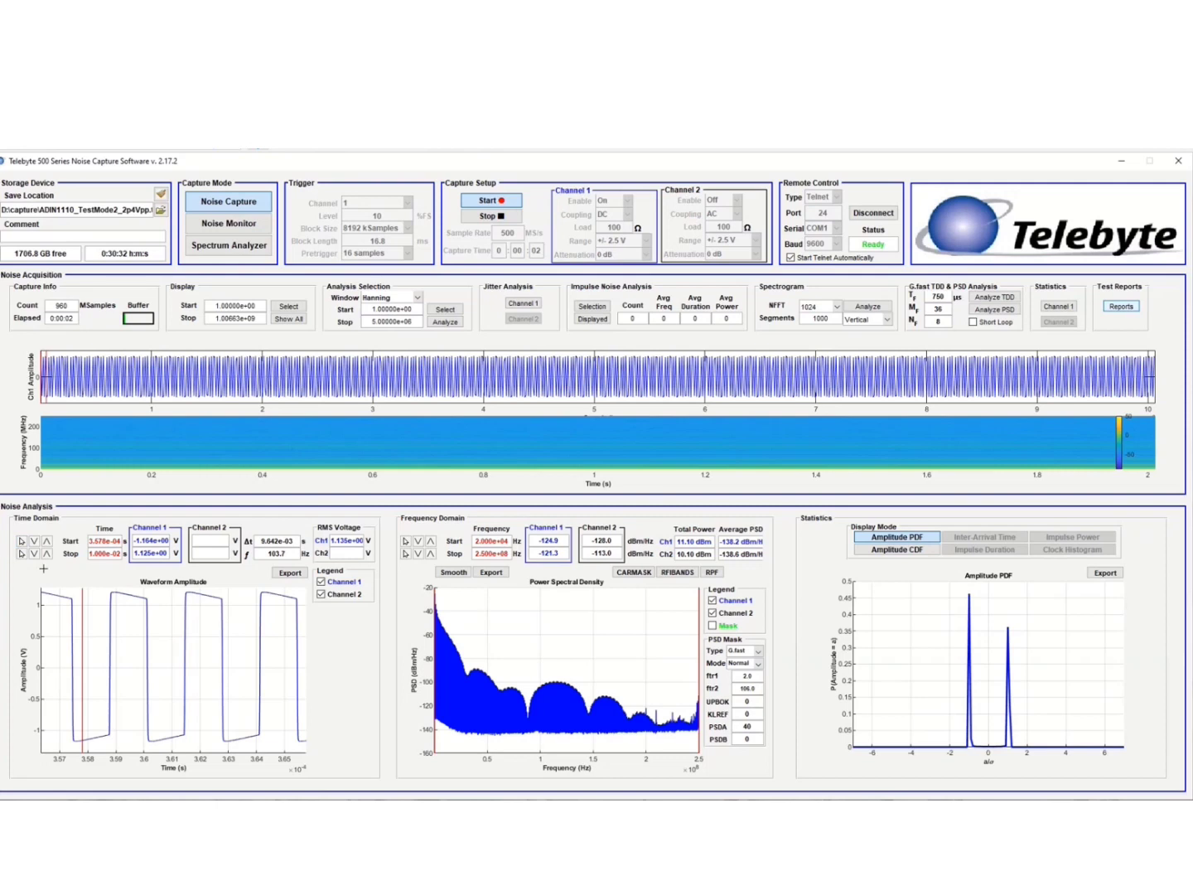
click(22, 554)
click(99, 736)
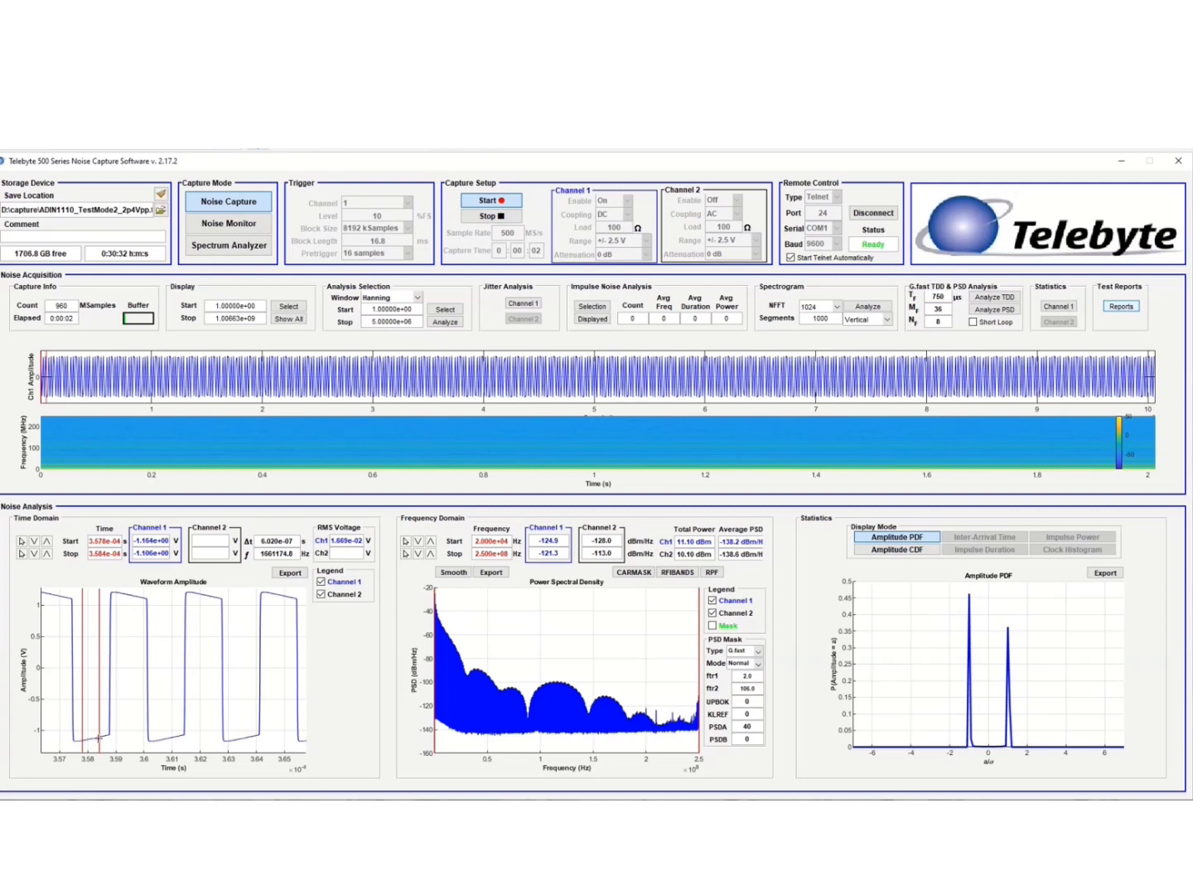
Step: Move both cursors onto one pulse's flat top, reading Δt 6.240e-07 s and 1.192/1.134 V
click(22, 541)
click(121, 593)
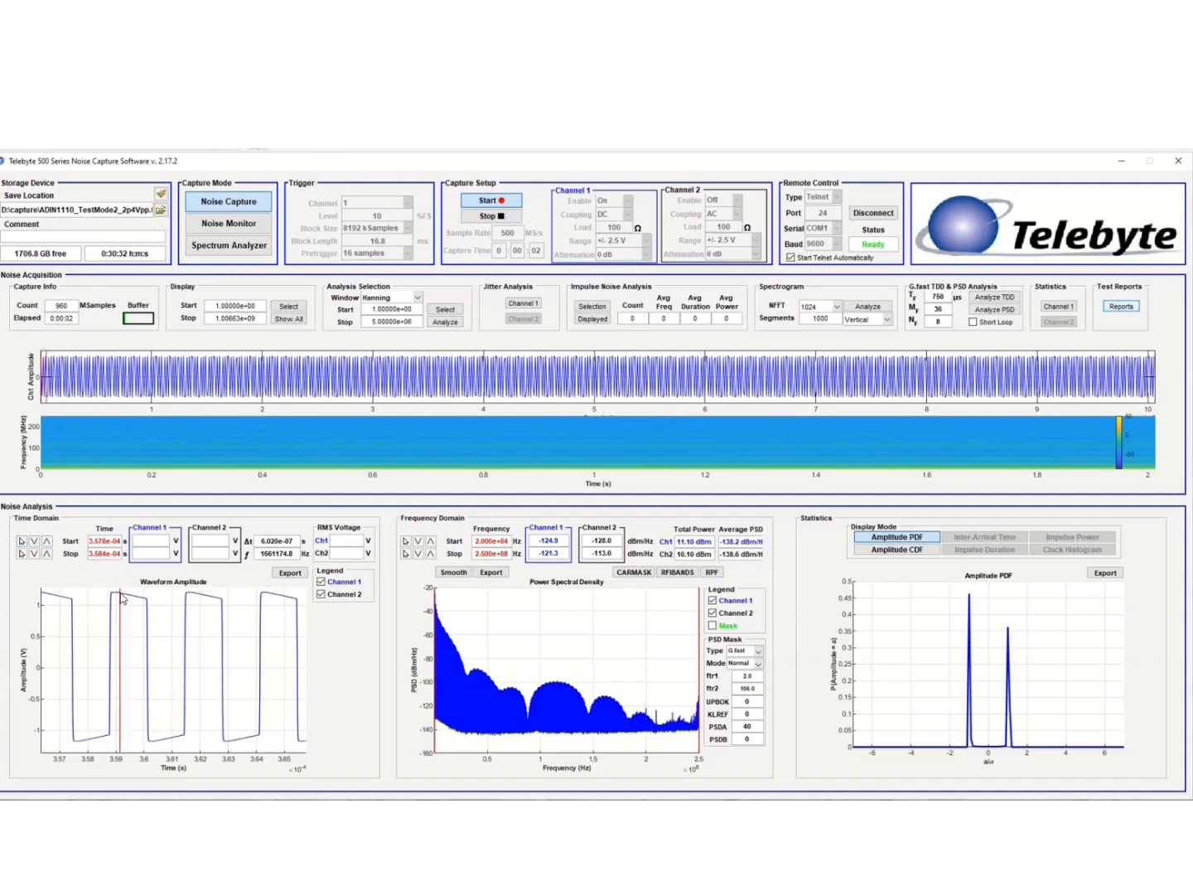
click(21, 555)
click(139, 596)
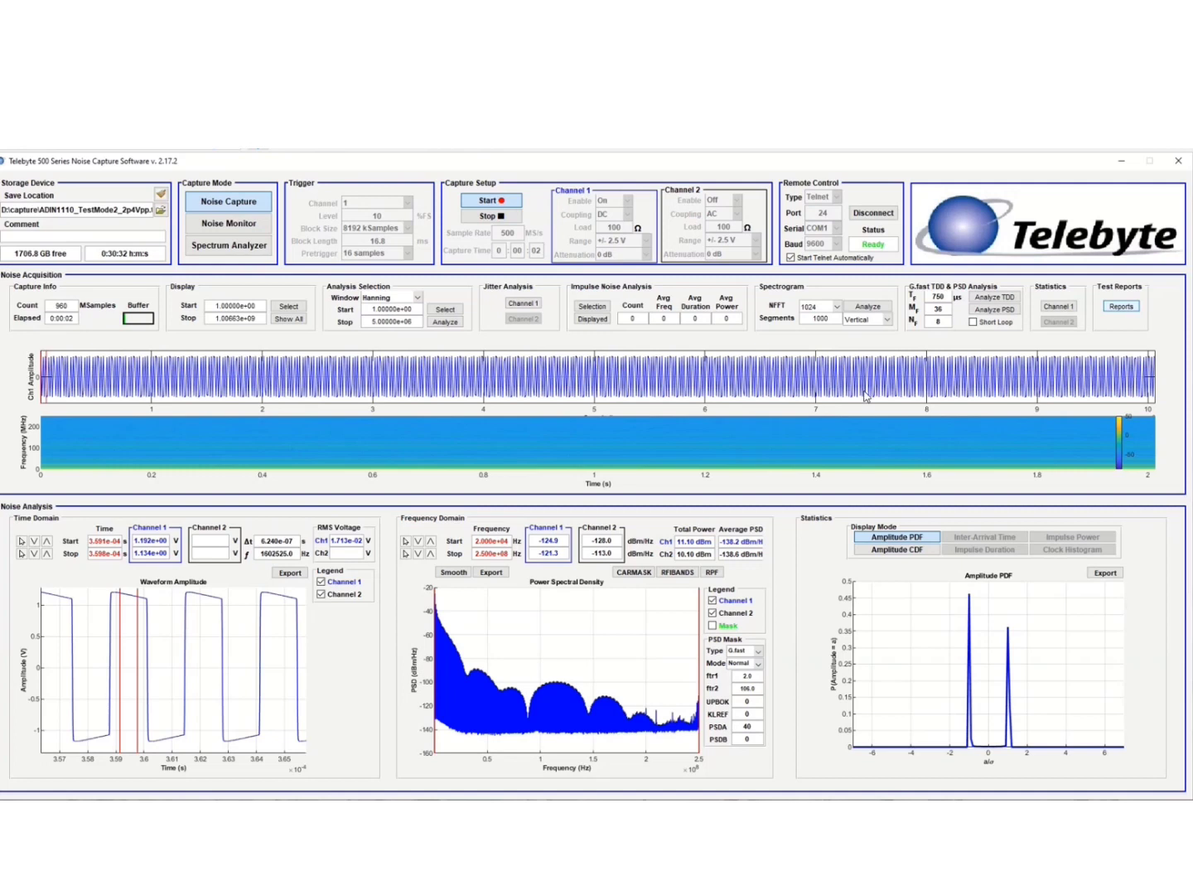
Step: Set up a 10Base-T1L (IEEE 802.3cg) report with manufacturer Analog Devices, model EVAL_ADIN1110EBZ
click(1124, 307)
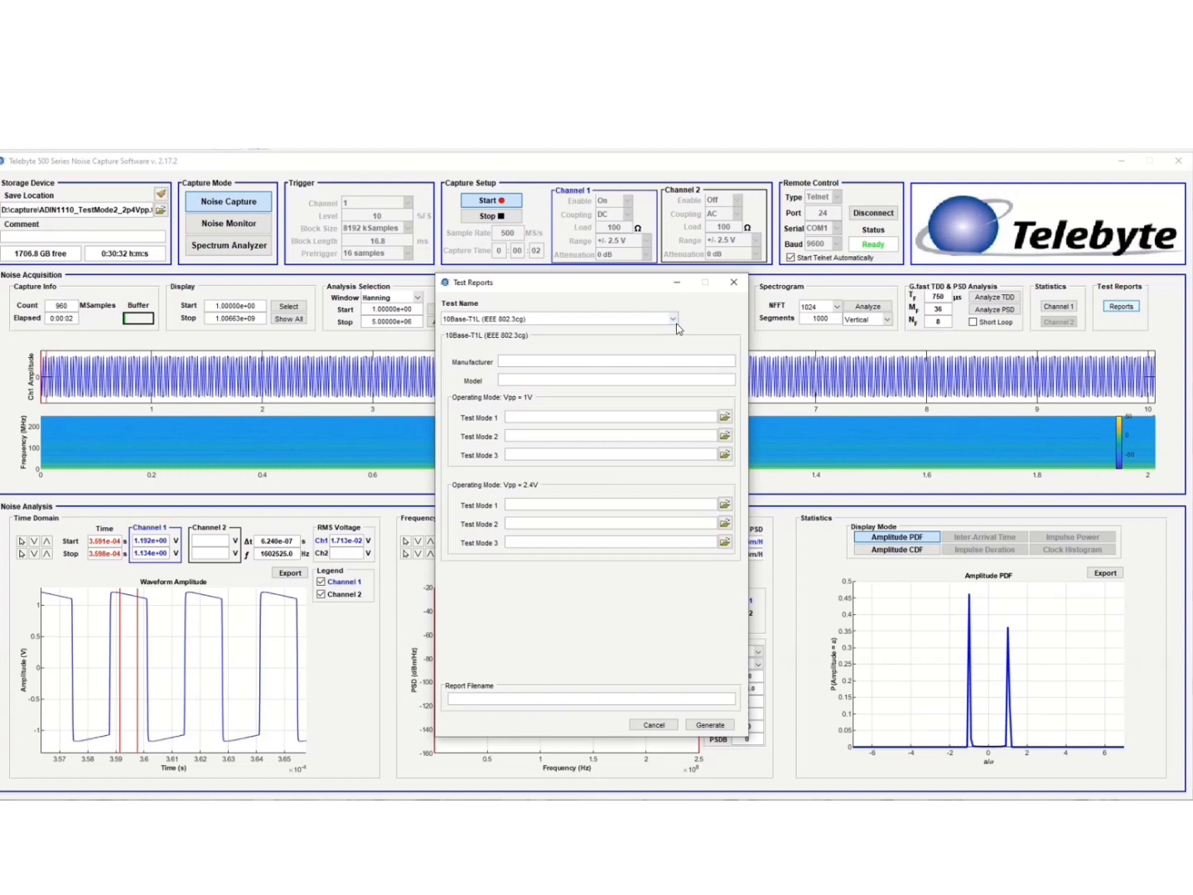
click(675, 320)
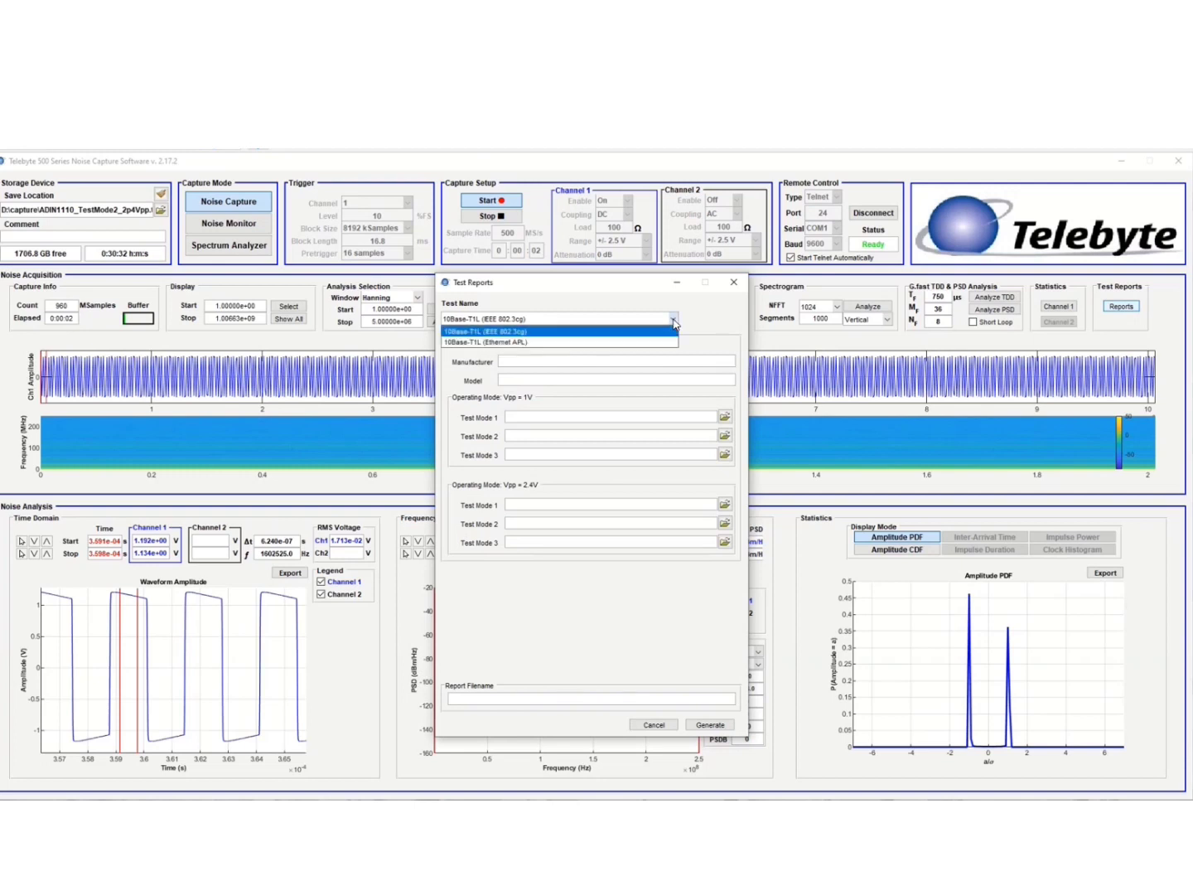
click(617, 332)
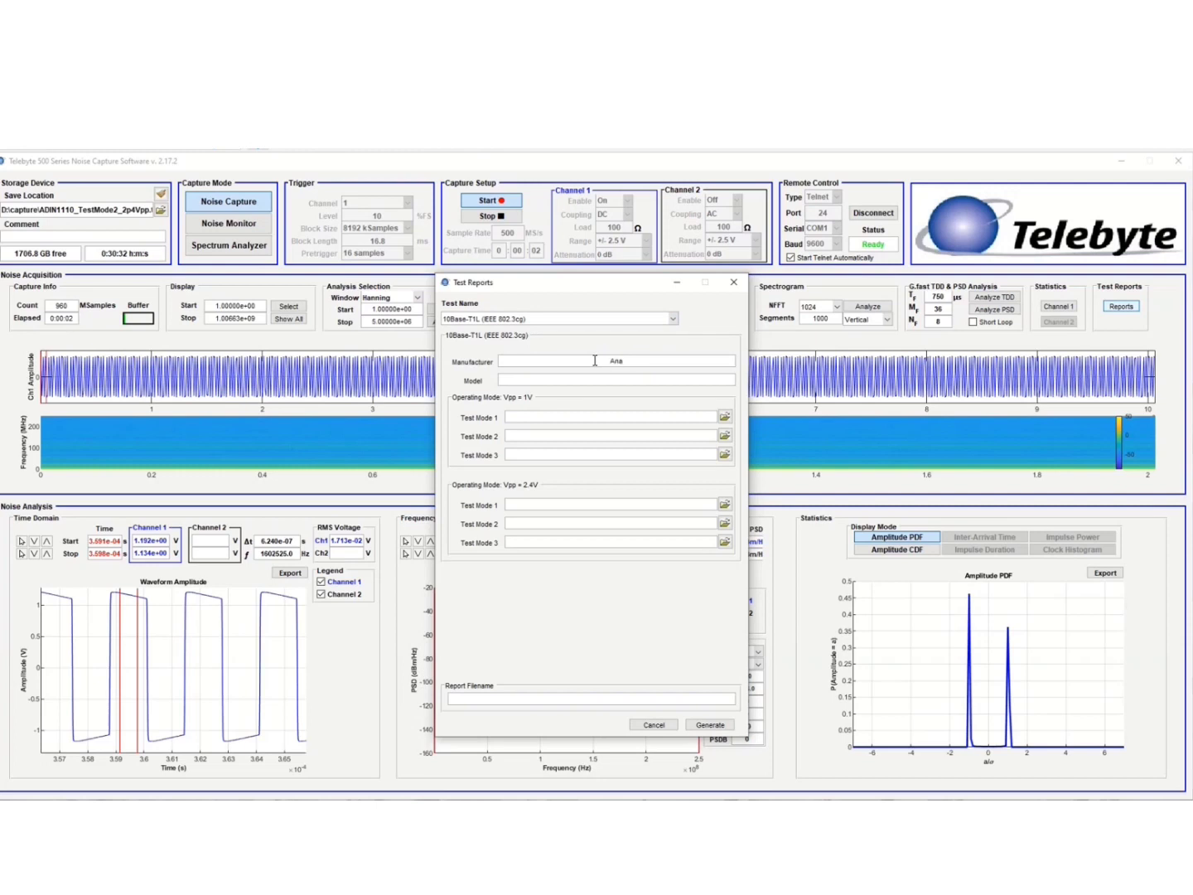
click(594, 361)
text(Analog Devices)
key(Tab)
text(EVAL)
text(_)
text(ADIN1)
text(110EBZ)
Step: Load ADIN1110_TestMode2_2p4Vpp as the 2.4 Vpp Test Mode 2 capture and generate the report
click(726, 525)
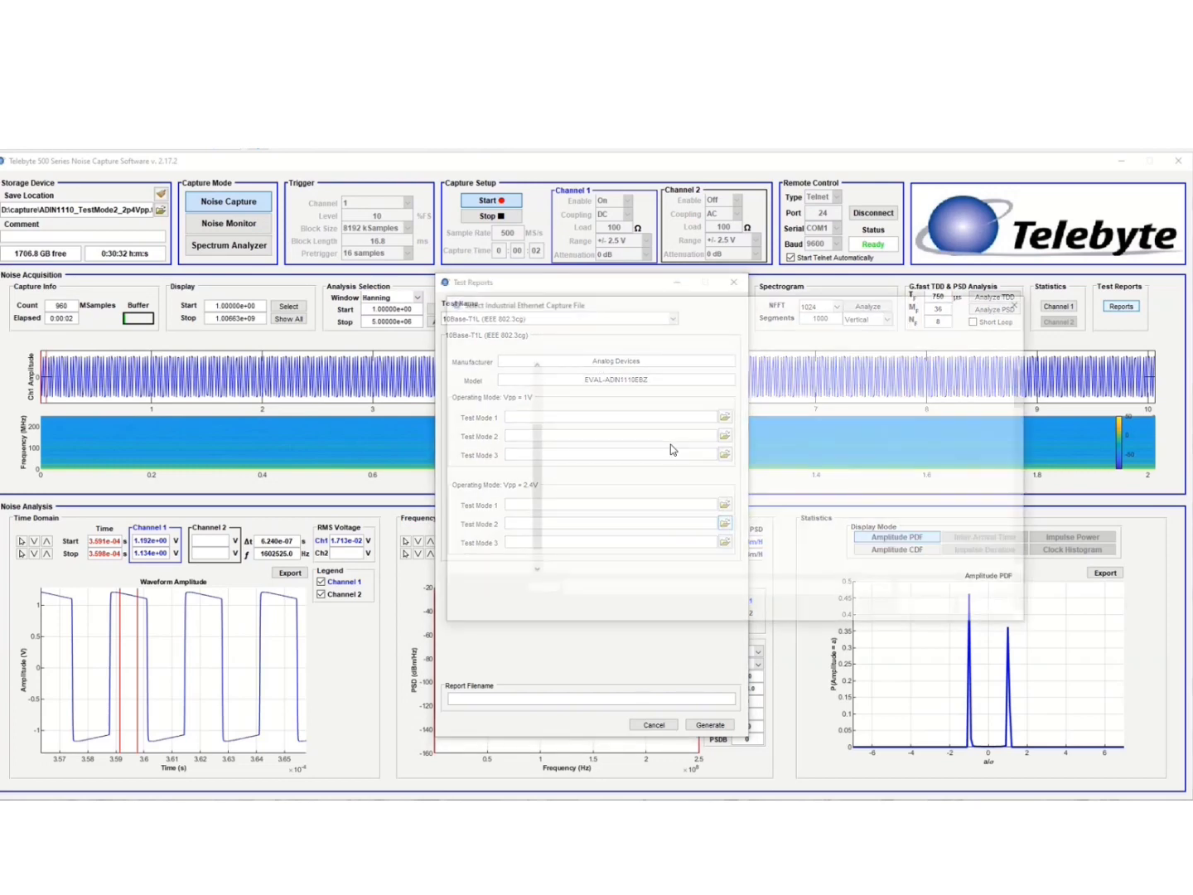
click(637, 384)
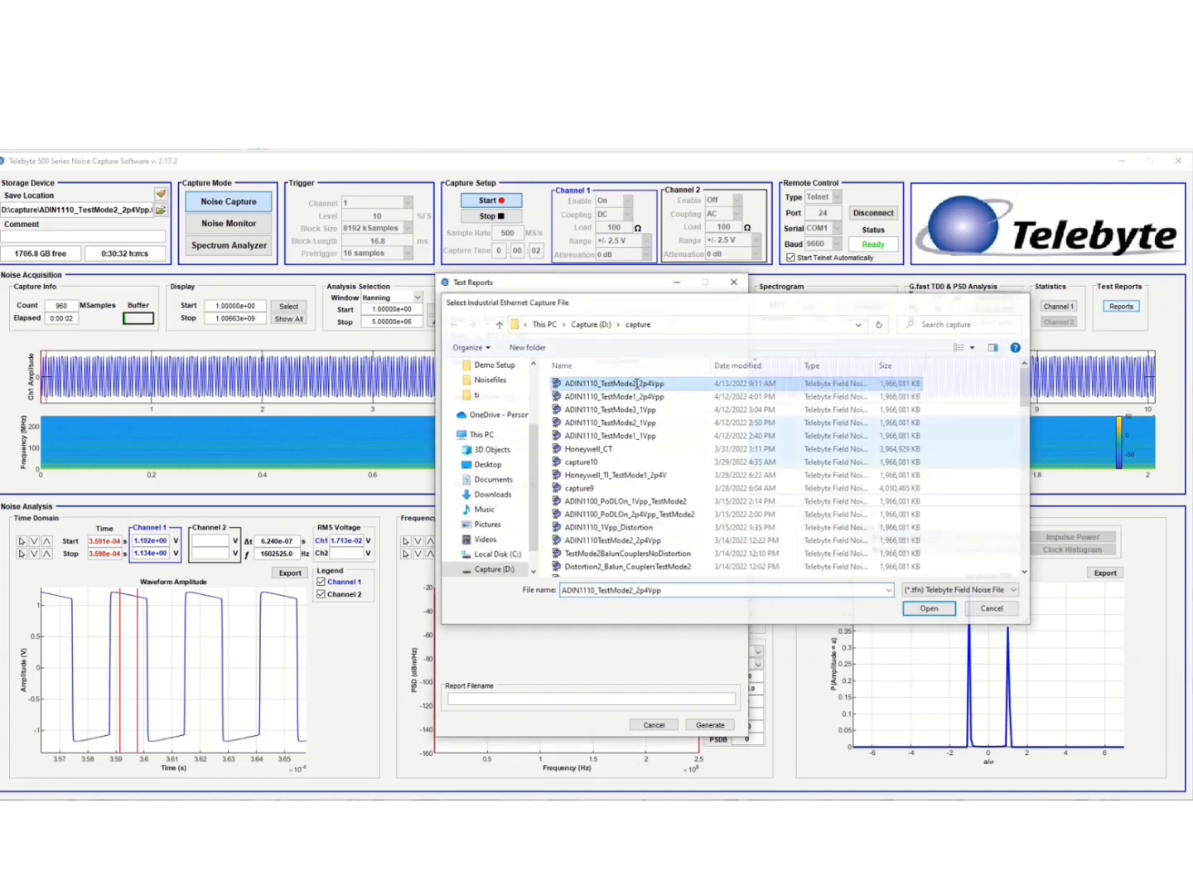
double_click(637, 384)
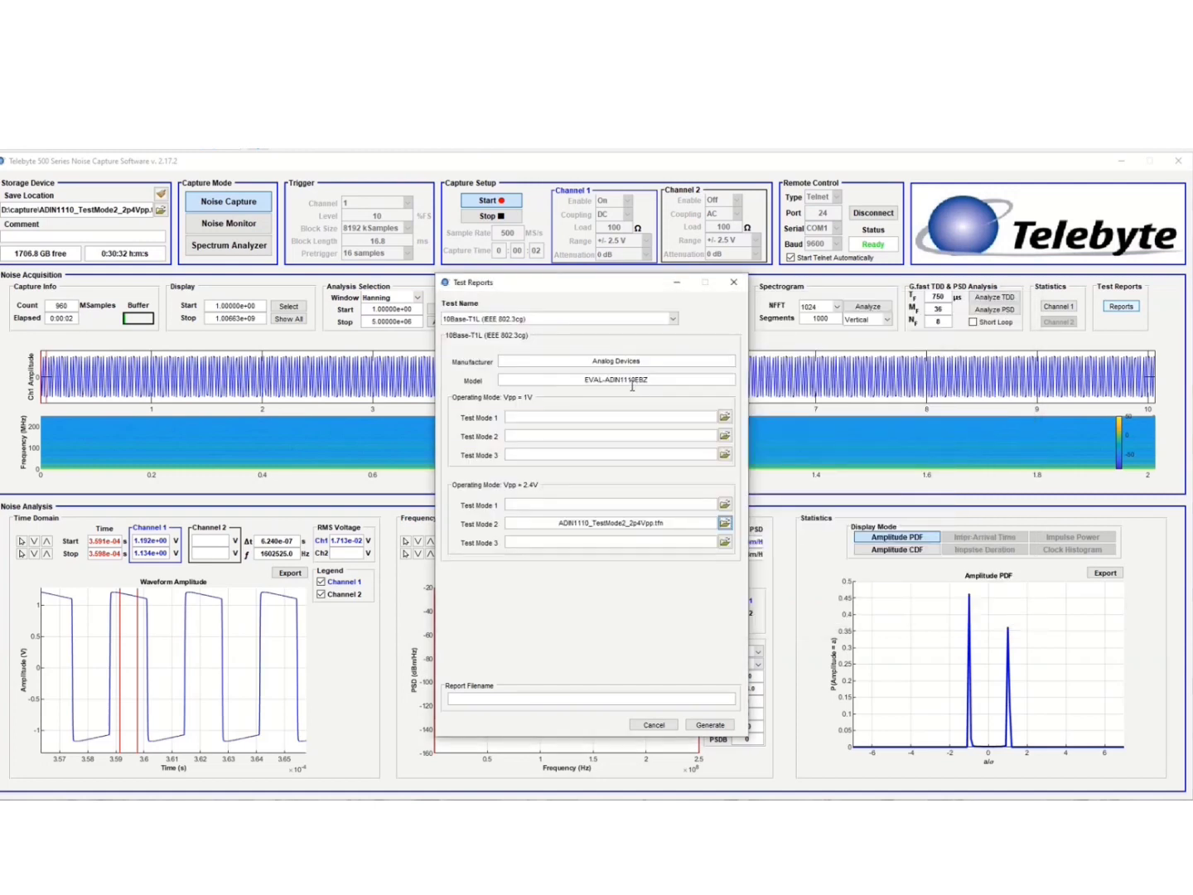
click(708, 727)
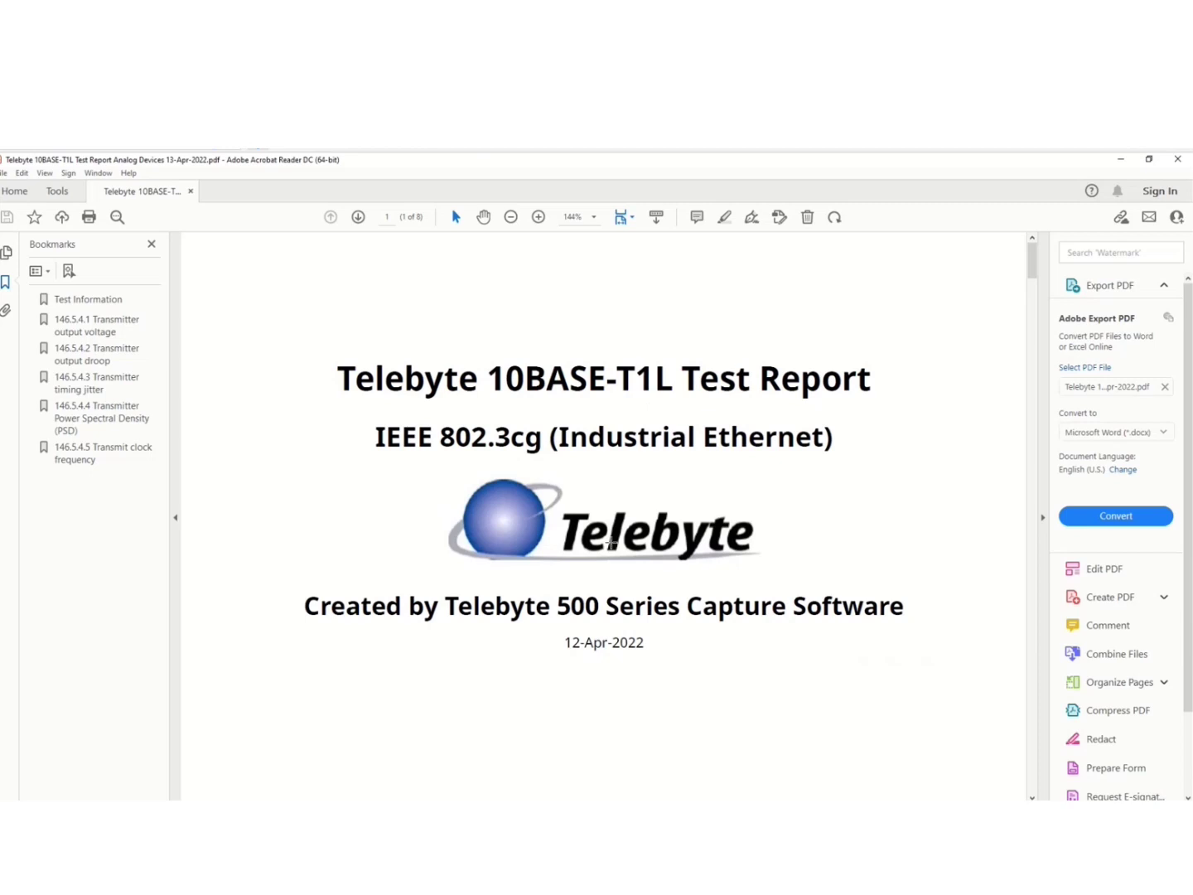
Step: Scroll through the title and contents pages and select the 802.3cg-2019 Standard Revision text
scroll(611, 568, down, 3)
scroll(611, 568, down, 5)
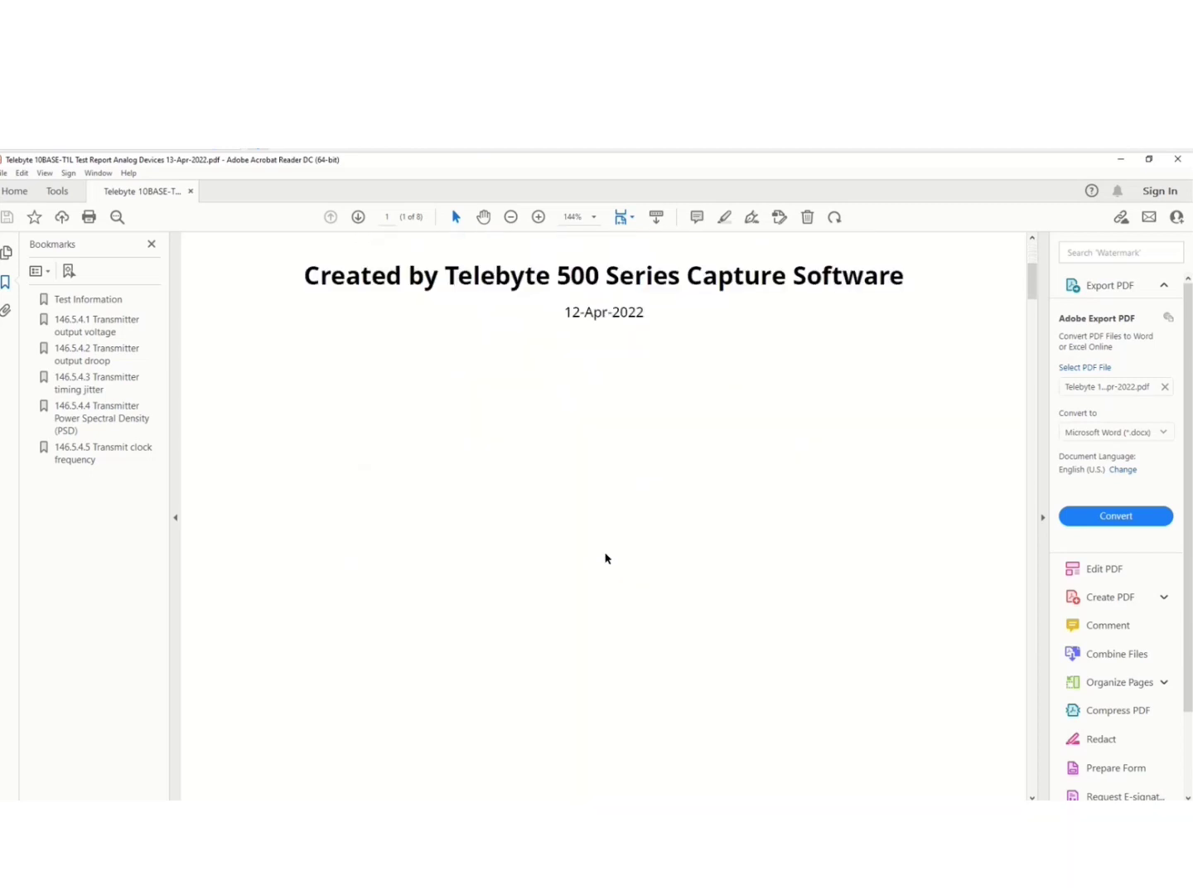
scroll(604, 553, down, 7)
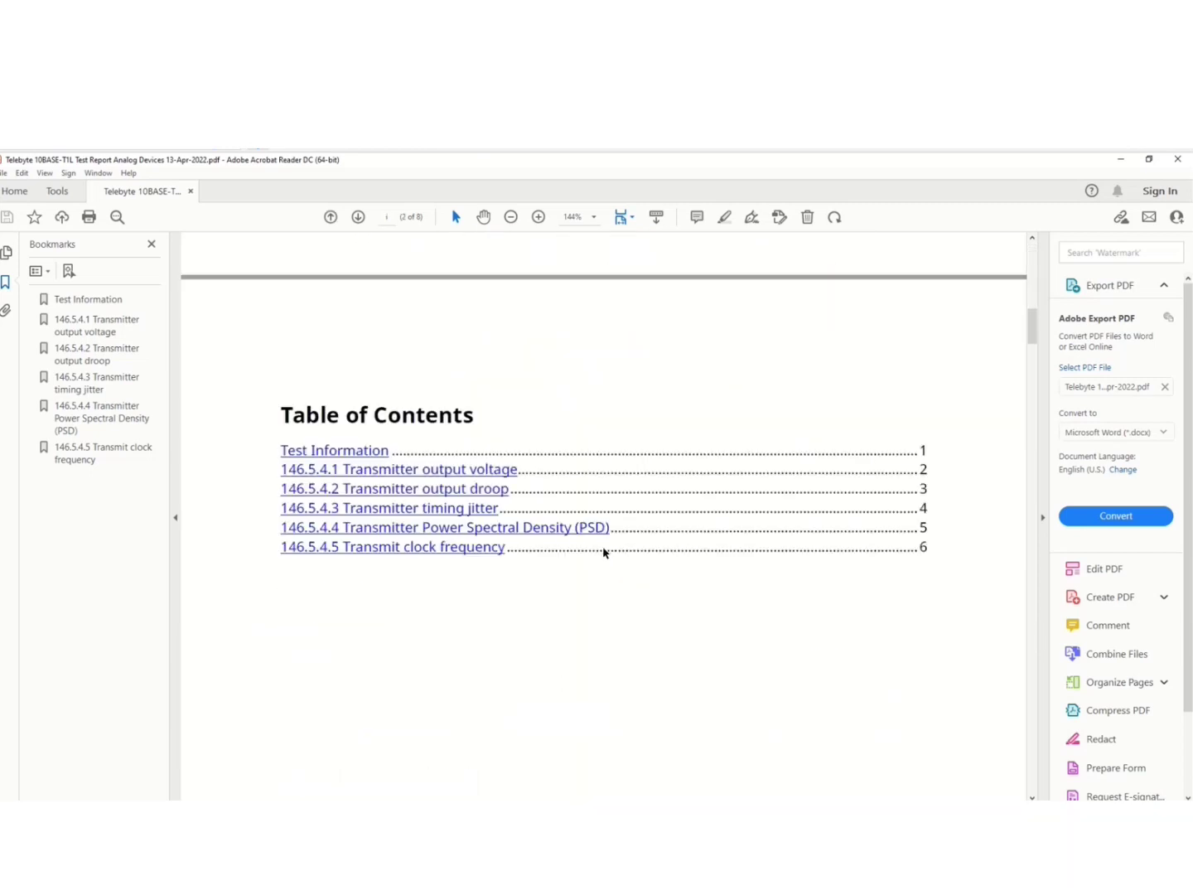
scroll(602, 547, down, 10)
scroll(598, 544, down, 8)
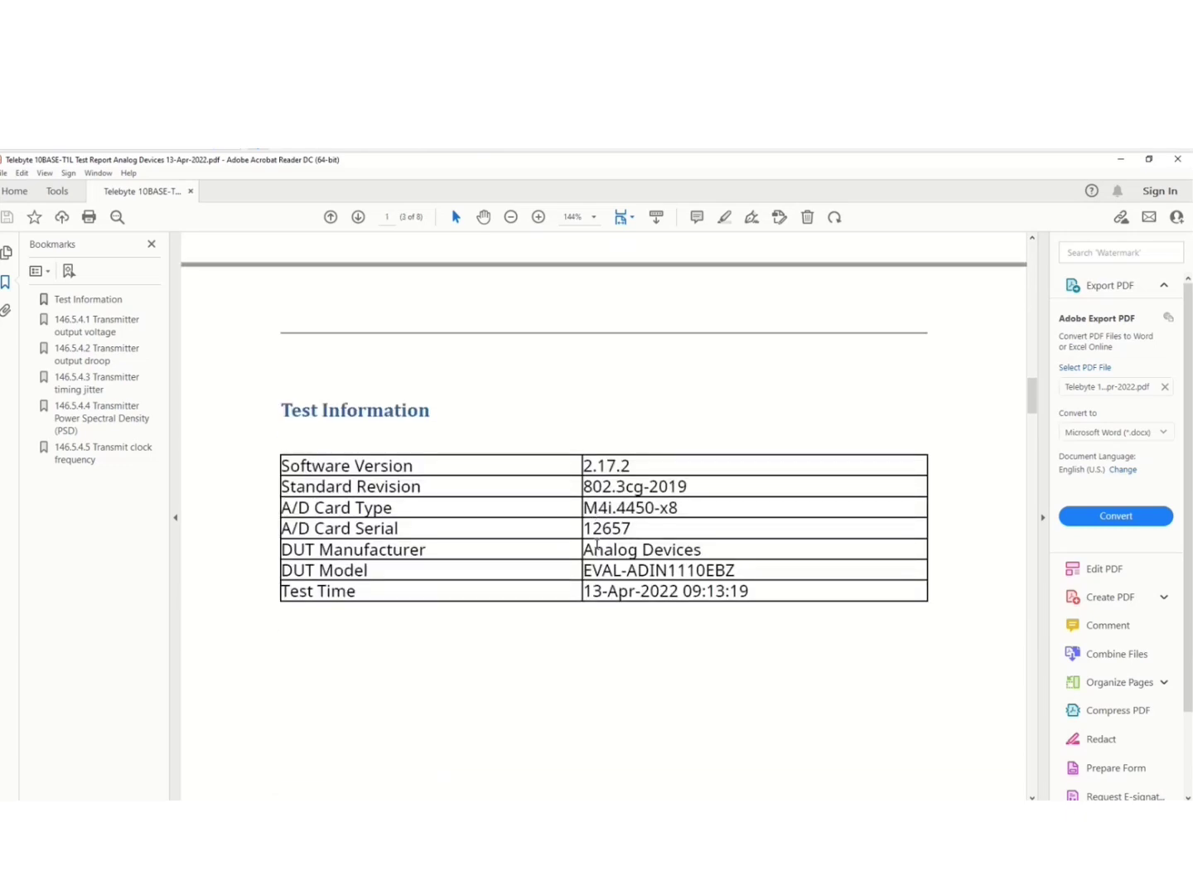
scroll(599, 545, down, 2)
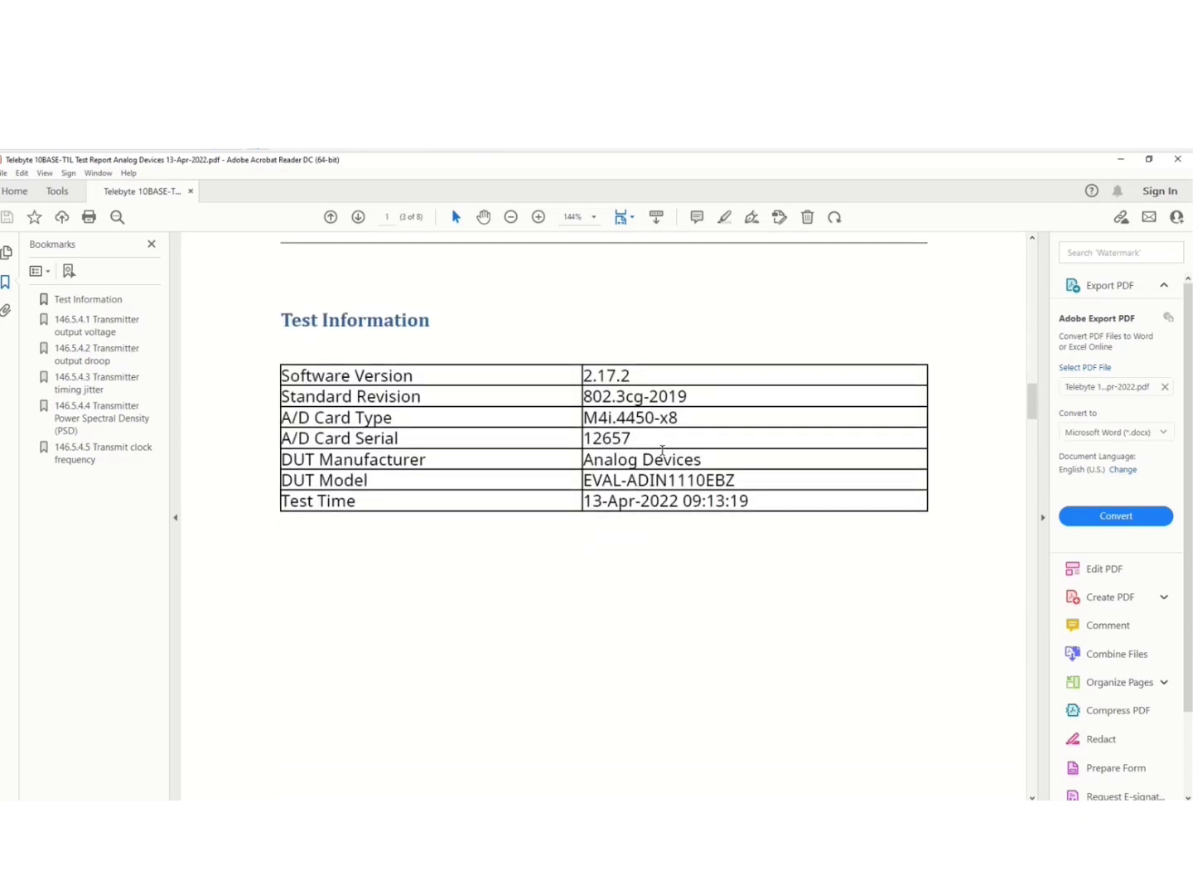
click(688, 396)
drag(688, 397, 584, 396)
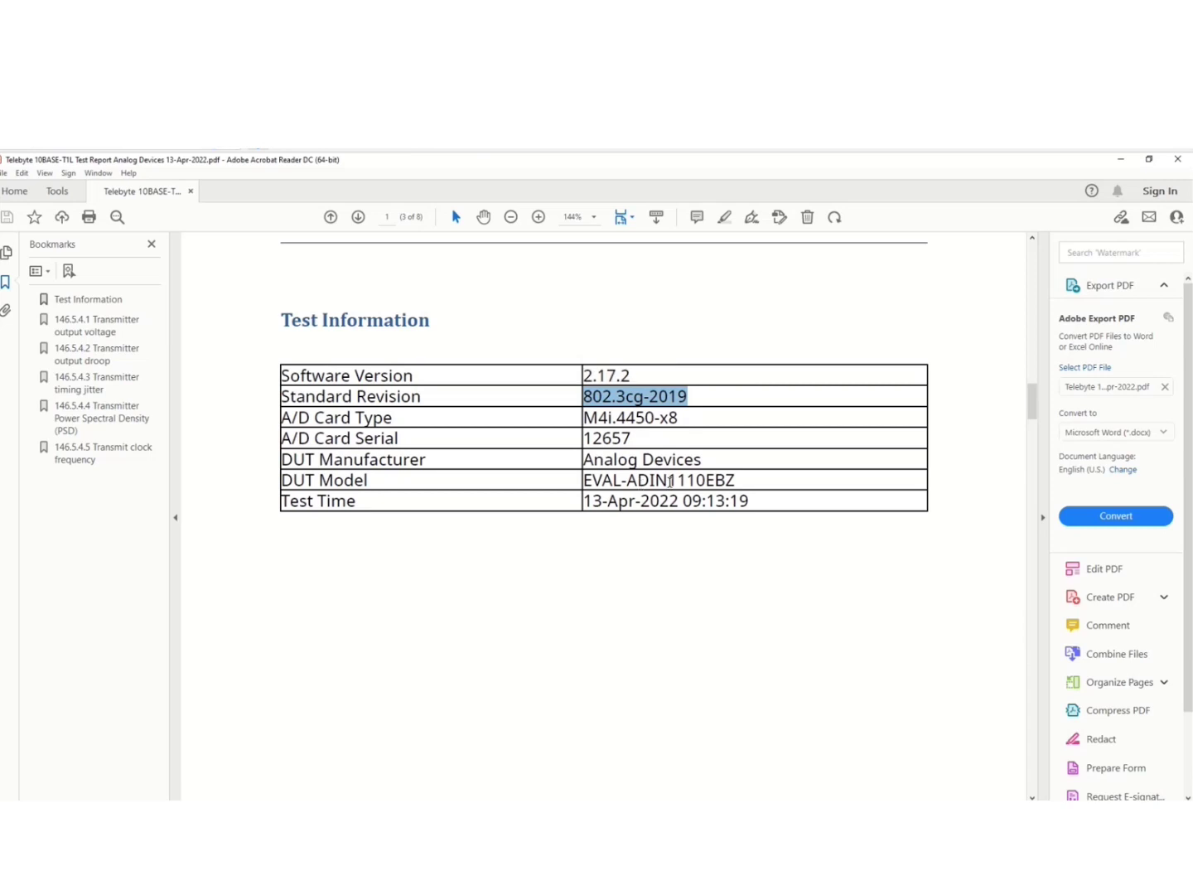
Step: Scroll down to section 146.5.4.2, showing 4.5% and 4.6% droop passing at 2.4 Vpp
scroll(663, 593, down, 3)
scroll(662, 580, down, 9)
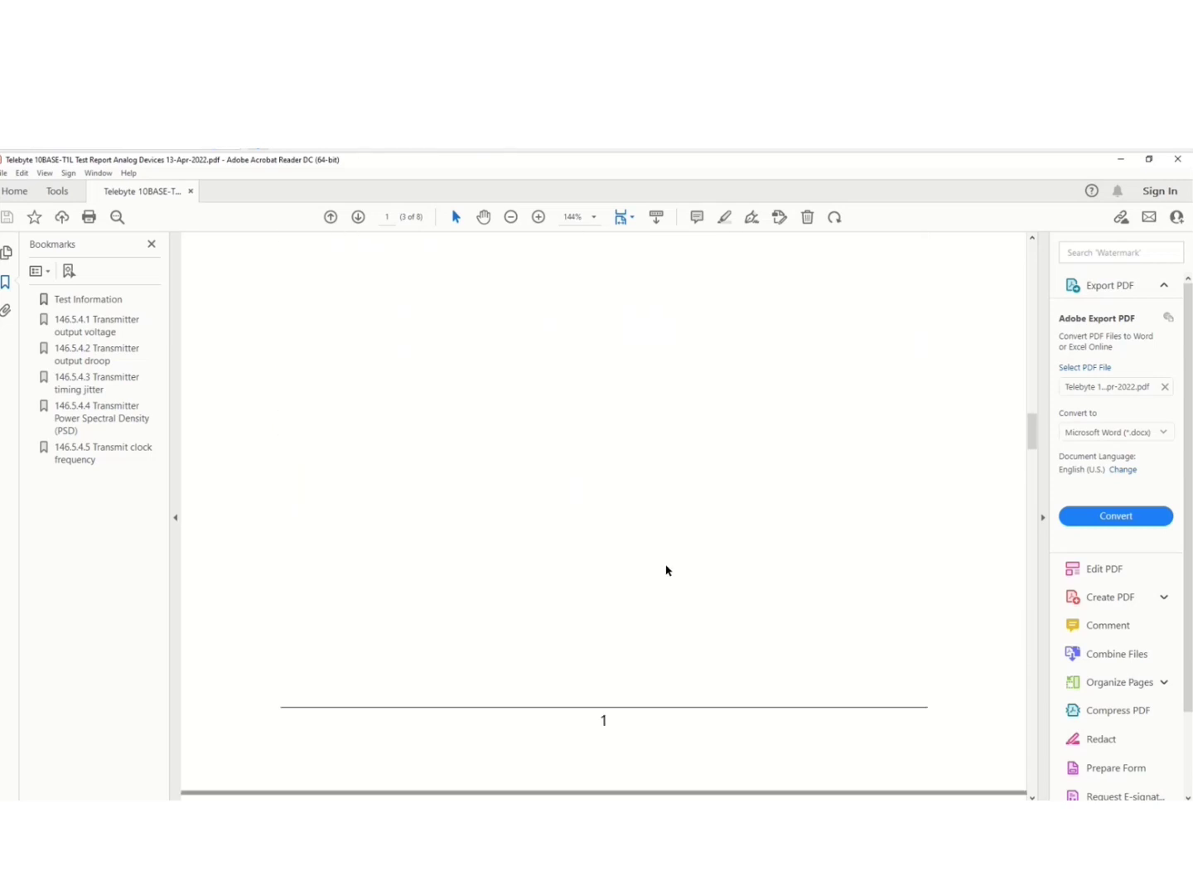
scroll(663, 558, down, 5)
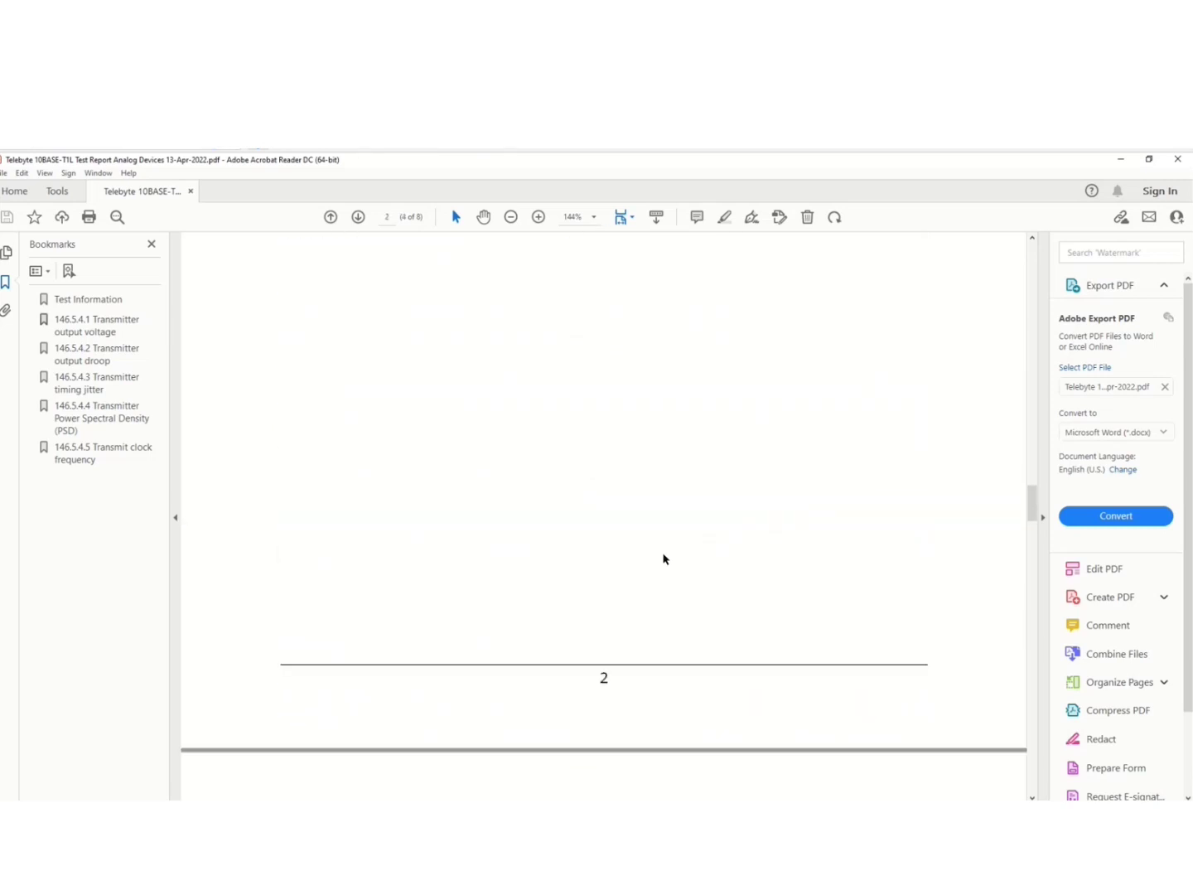
scroll(663, 559, down, 6)
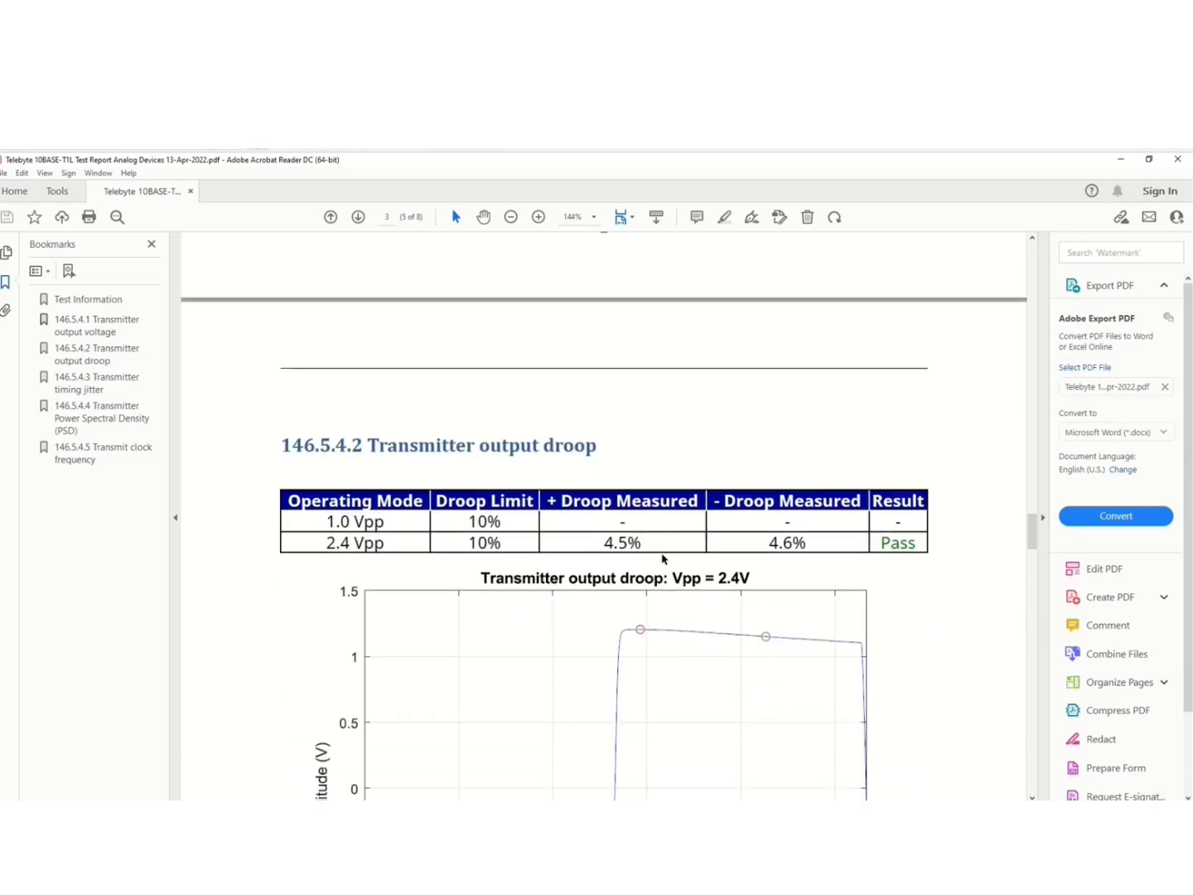
Step: Scroll the report until the full 'Transmitter output droop: Vpp = 2.4V' plot and Time axis show
scroll(663, 558, down, 1)
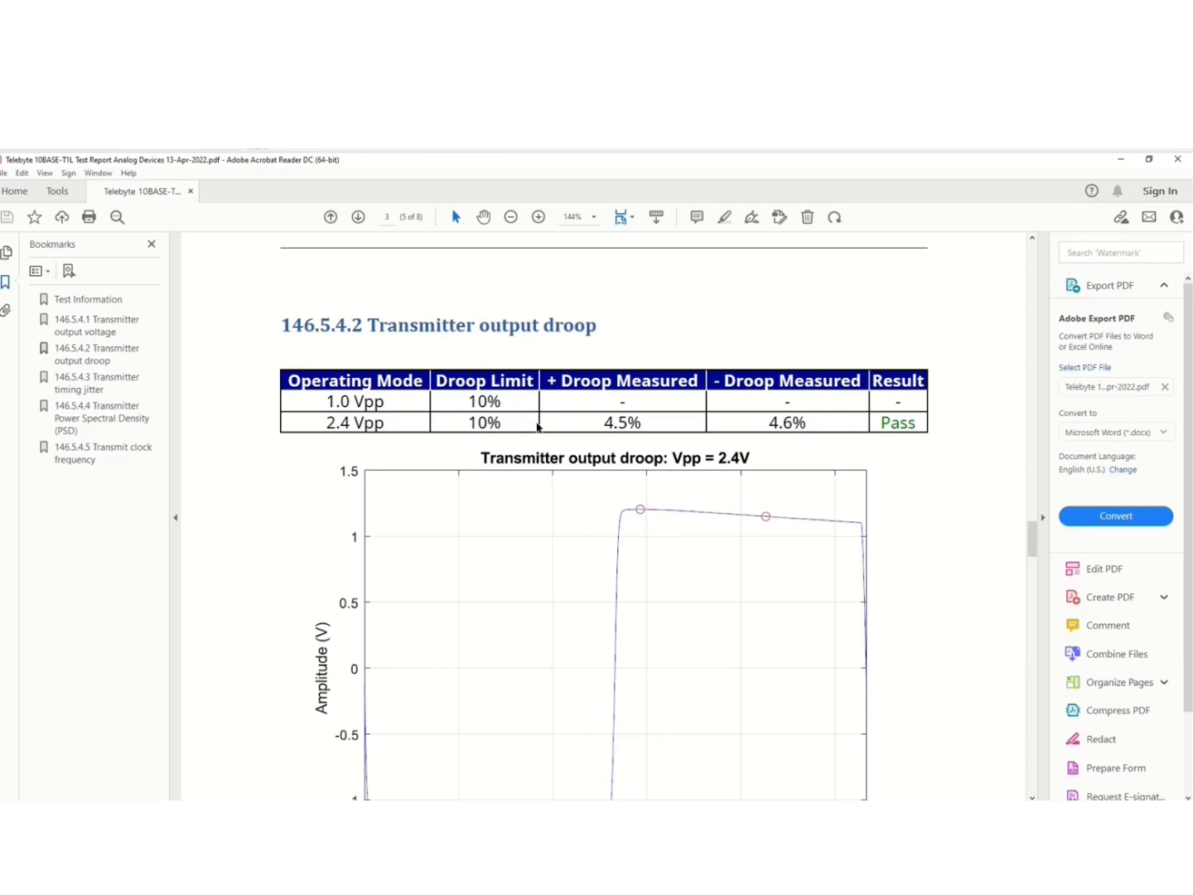
scroll(870, 424, down, 1)
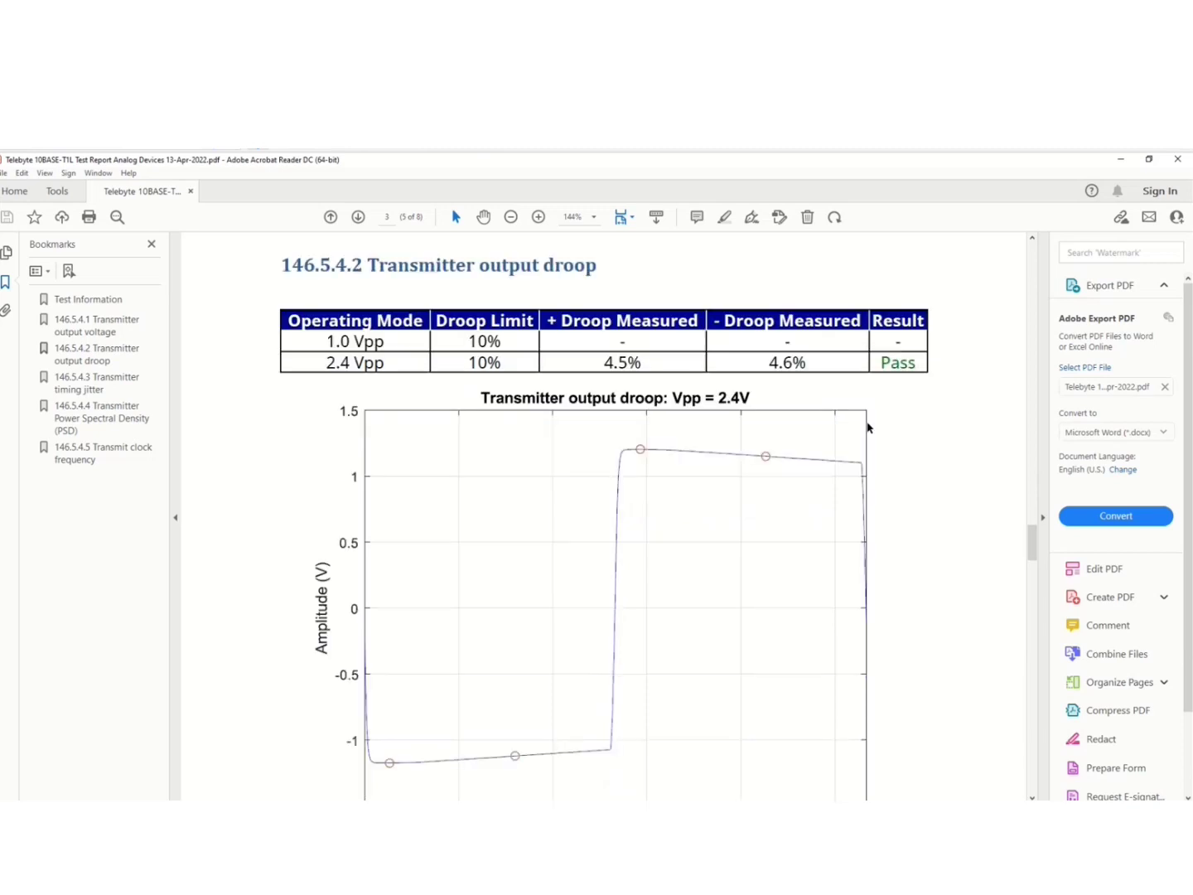
scroll(869, 428, down, 2)
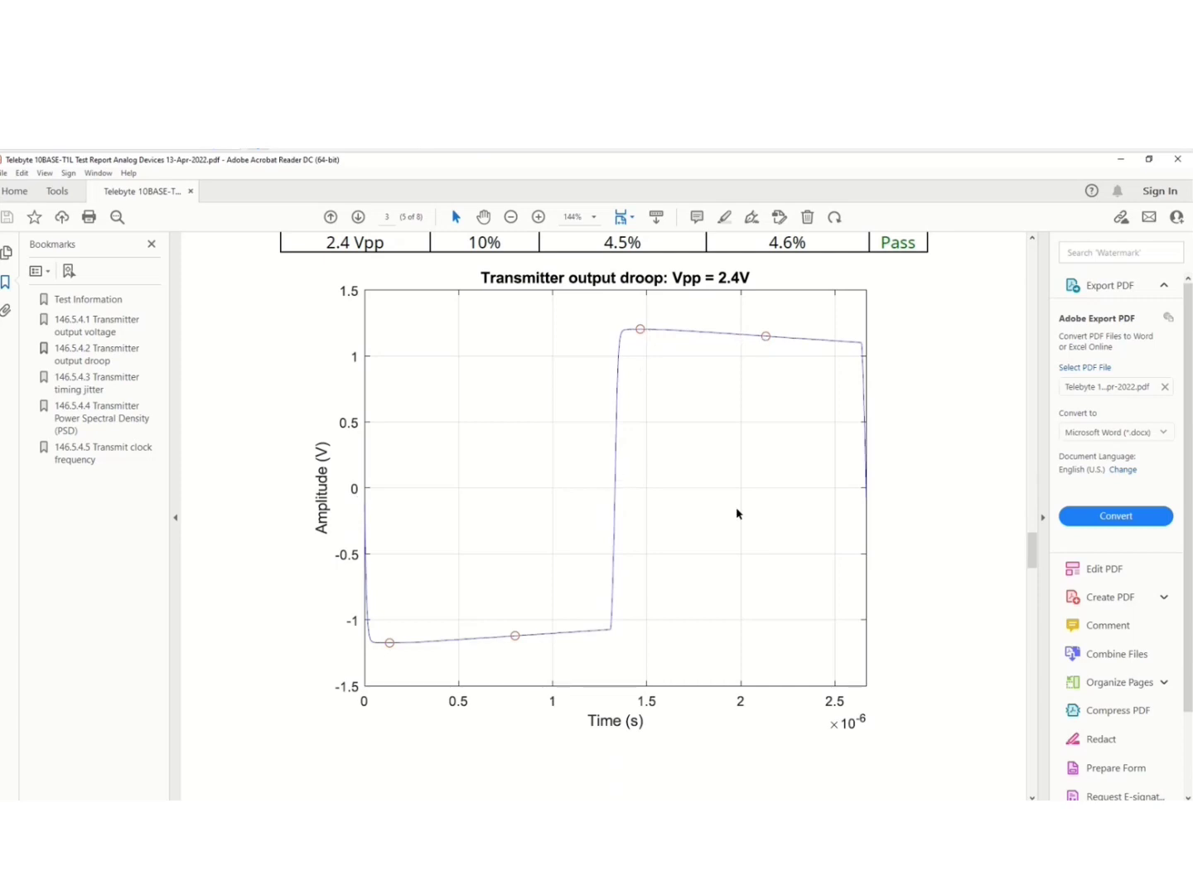
Step: Scroll past the timing-jitter and PSD tables to the transmit clock frequency section on page 7
scroll(737, 511, down, 10)
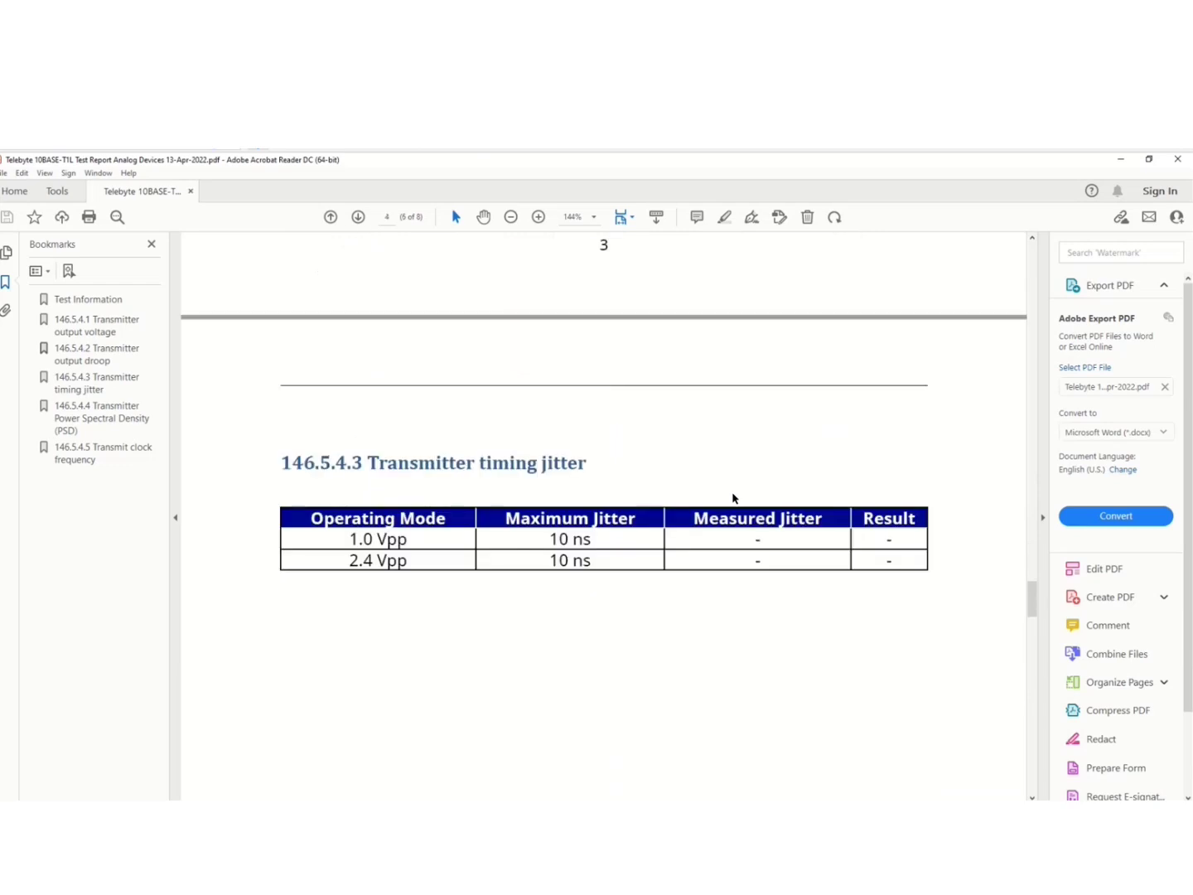
scroll(733, 491, down, 10)
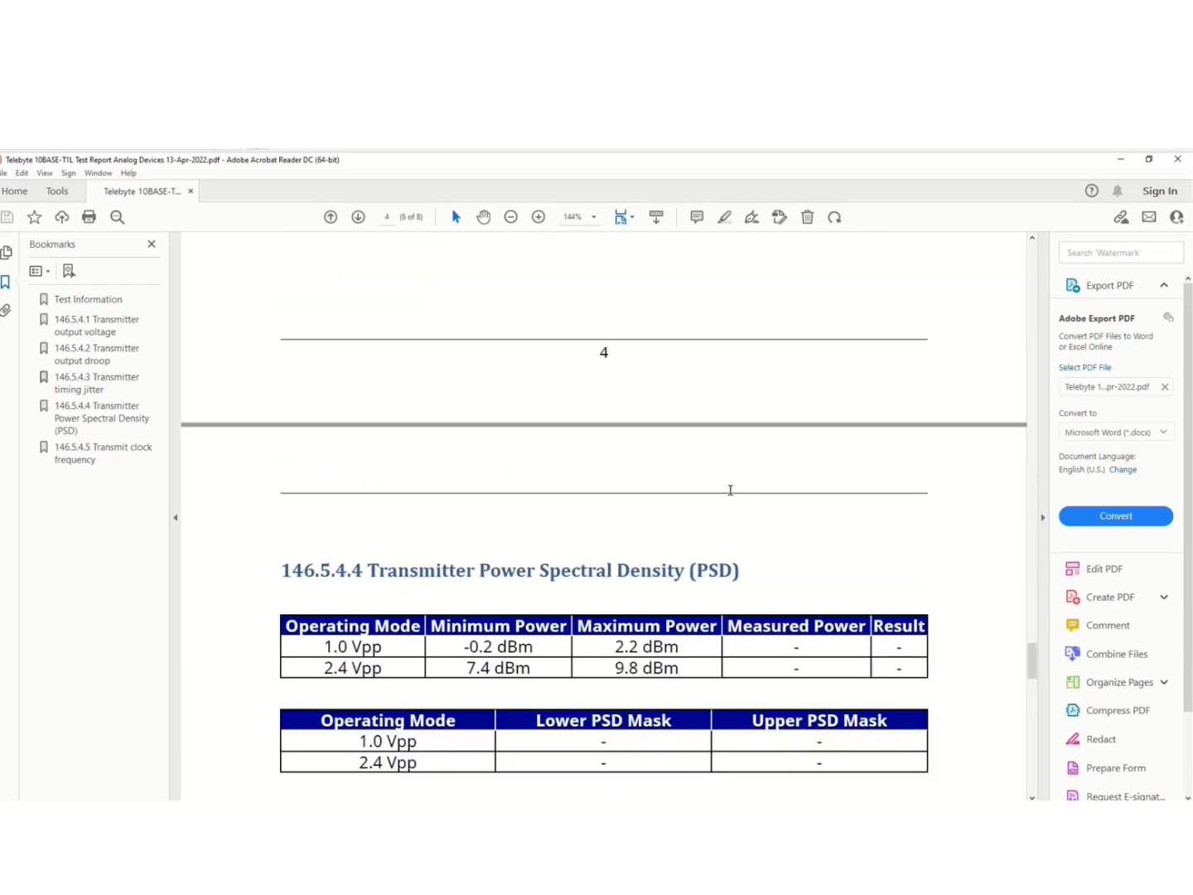
scroll(732, 494, down, 10)
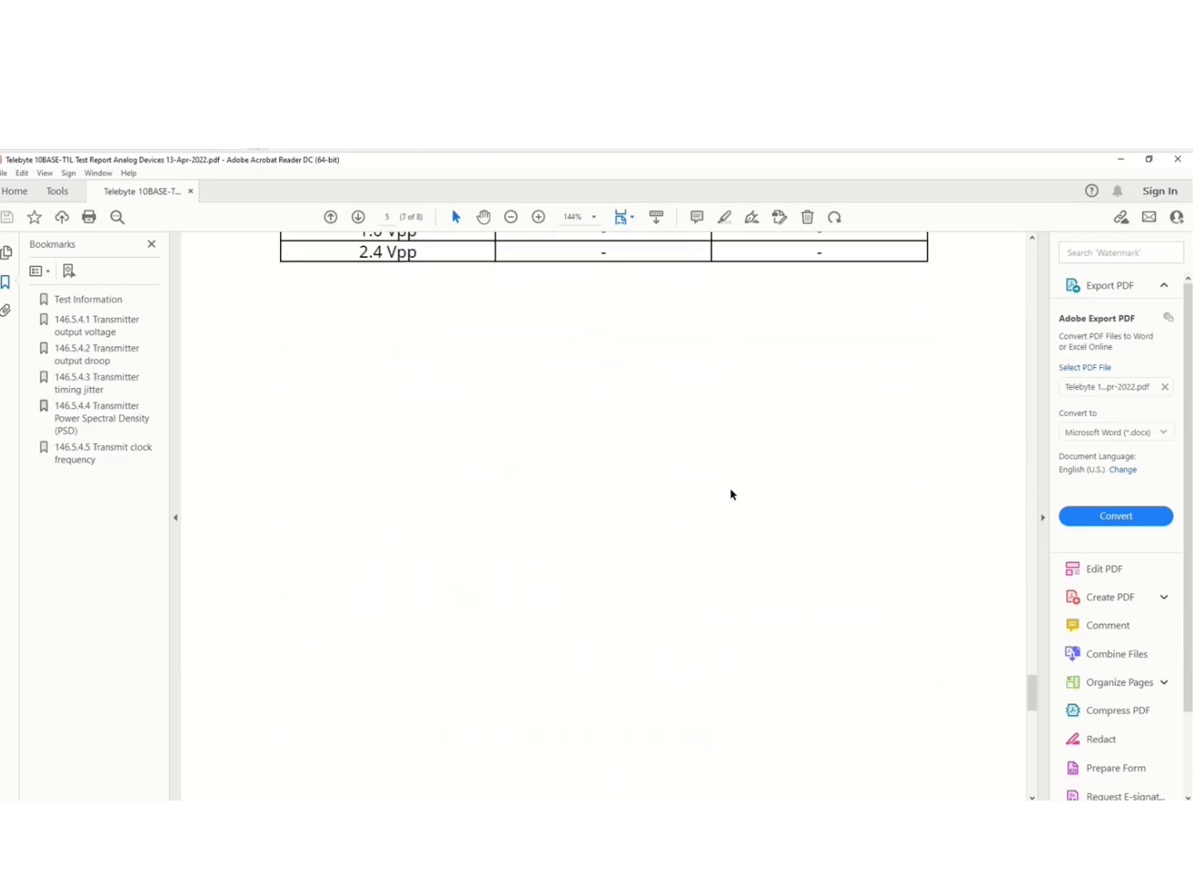